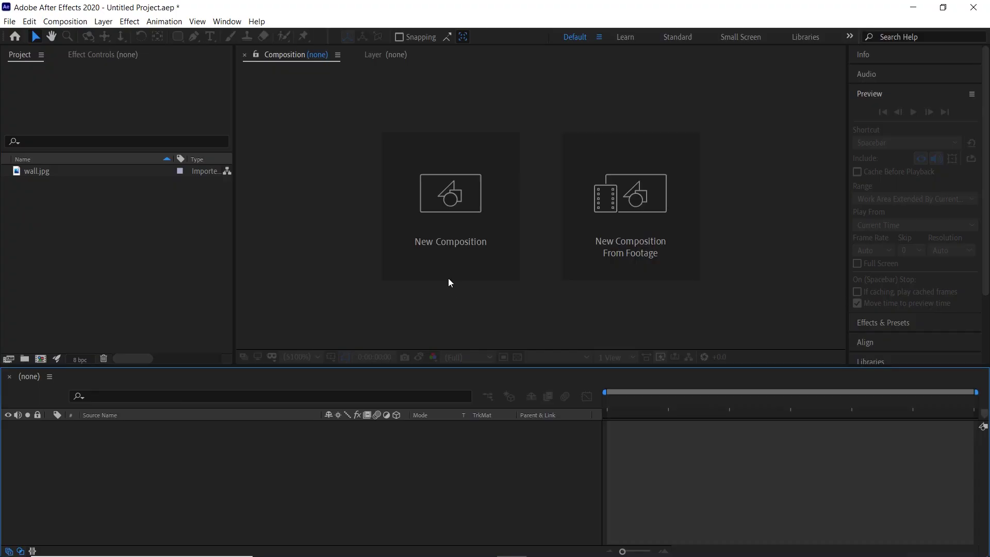
Create a 1920×1080, 10-second Comp 1 containing wall.jpg scaled to 152%
click(450, 239)
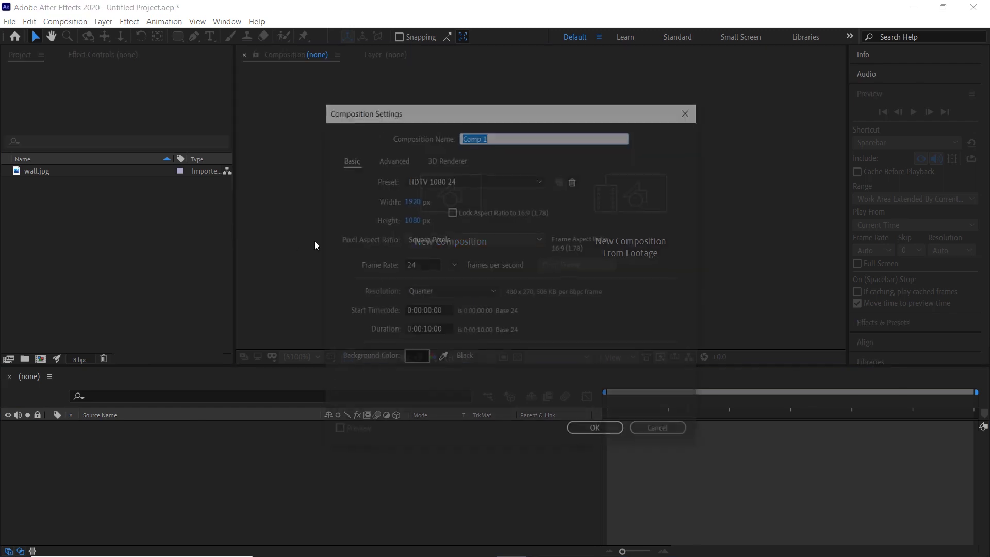
click(614, 433)
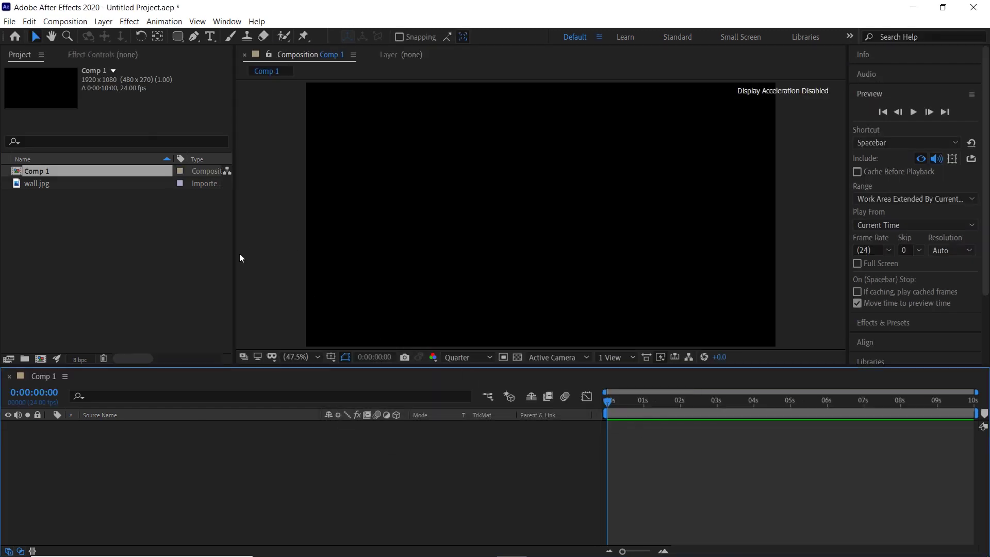
drag(69, 183, 135, 456)
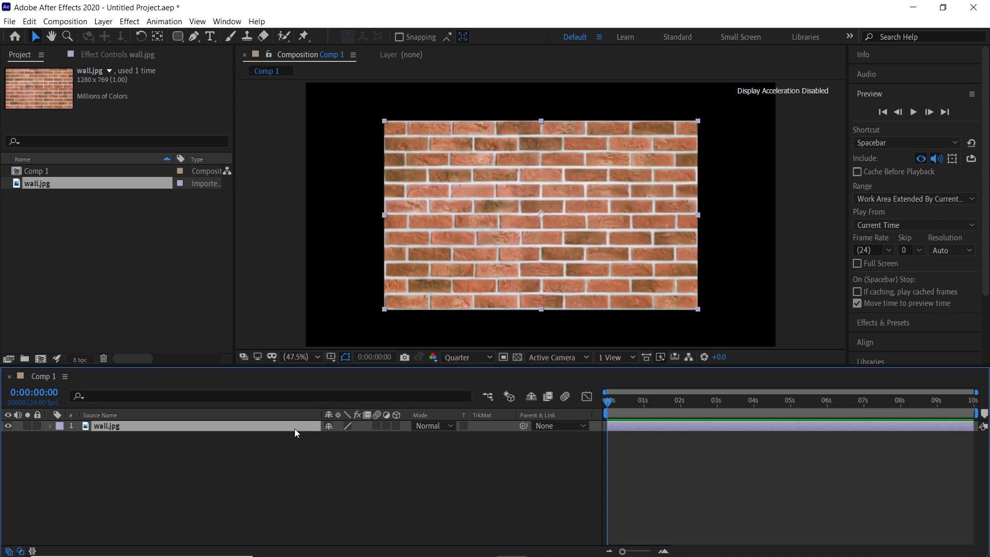
key(s)
drag(352, 436, 381, 436)
click(450, 510)
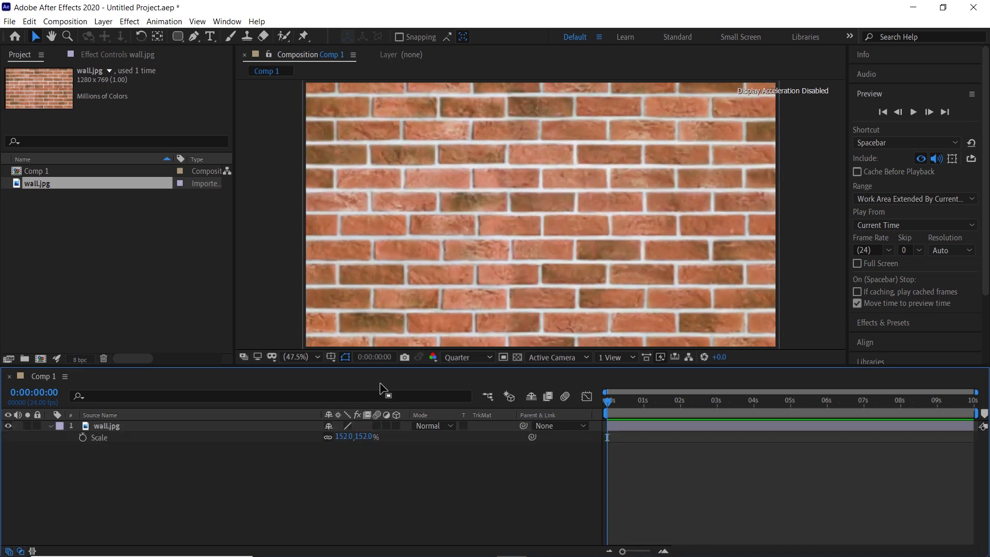
Add a white Orbitron 'OPEN' text layer over the brick wall
click(209, 39)
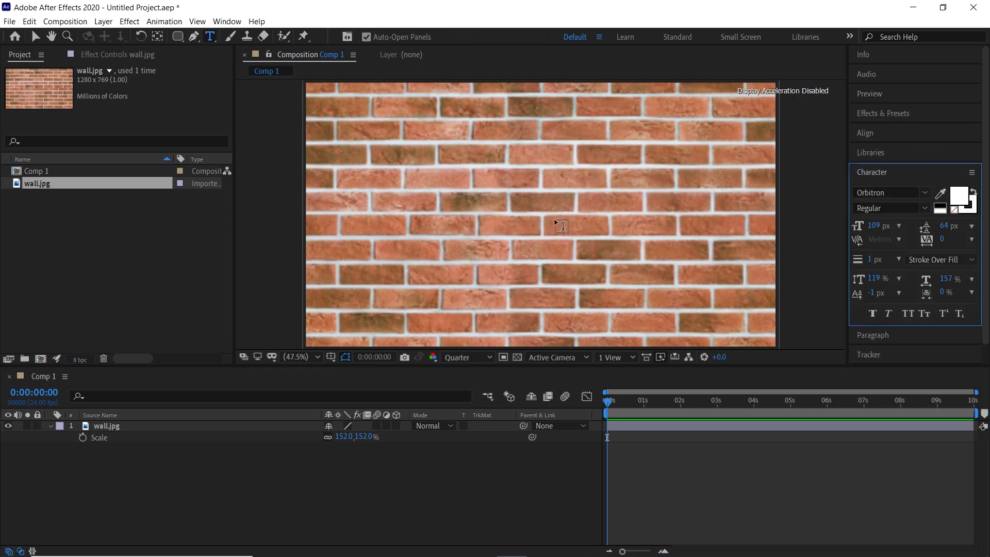
click(519, 225)
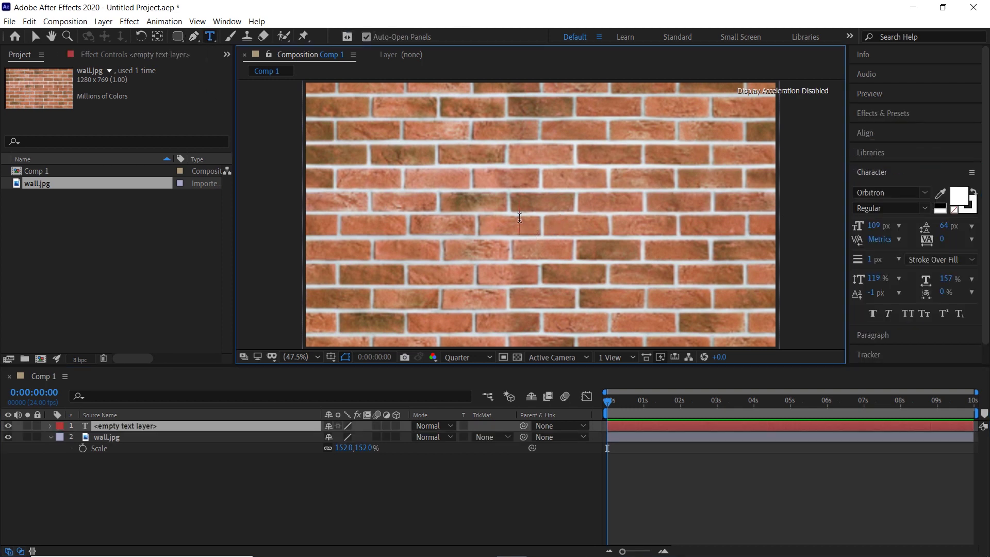
text(OPEN)
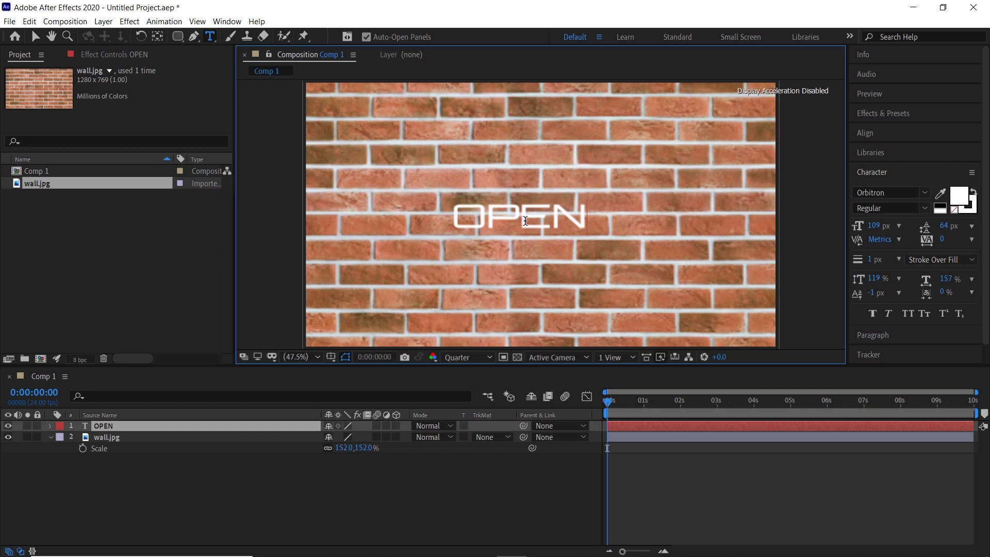
click(139, 420)
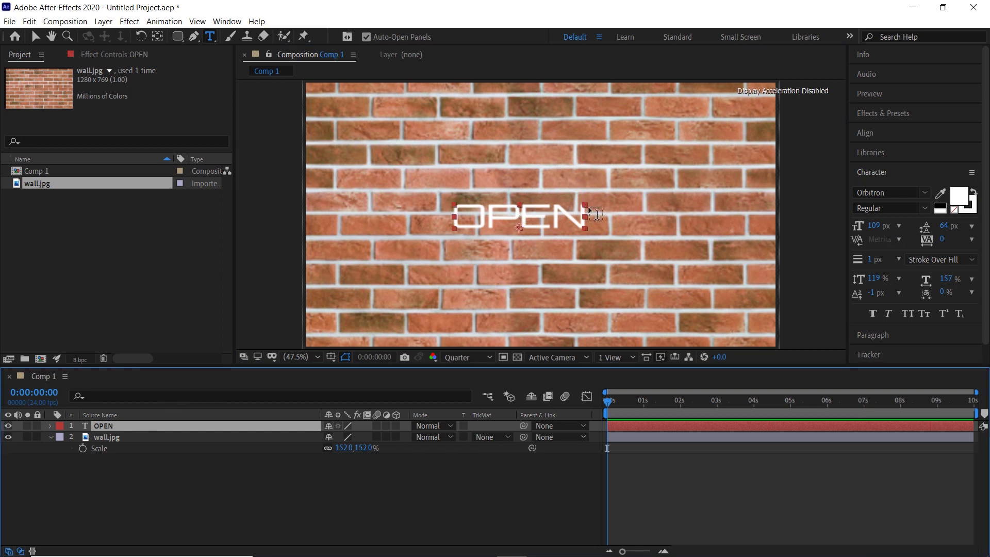
Enlarge the OPEN text and move it down near the frame centre
click(35, 36)
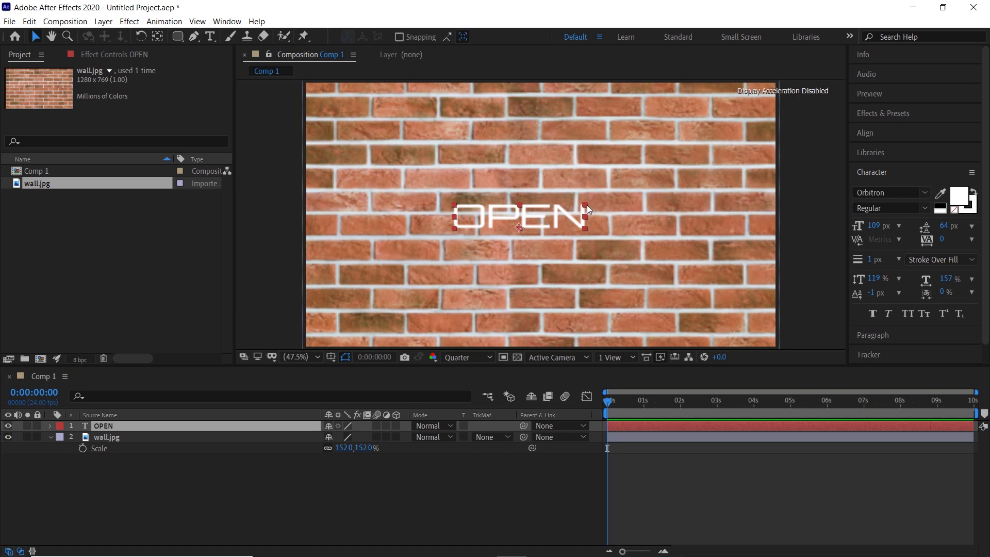
drag(587, 205, 648, 179)
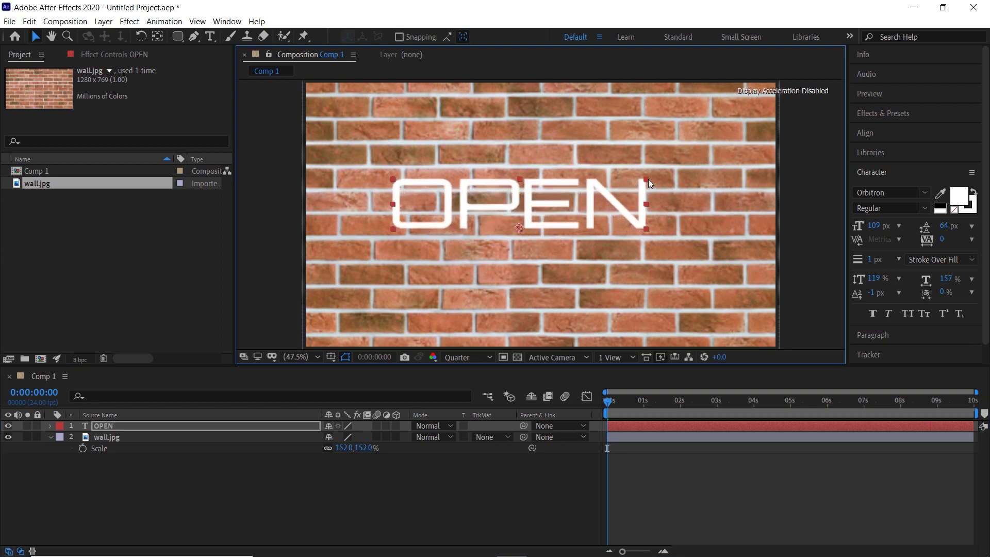
drag(598, 210, 616, 234)
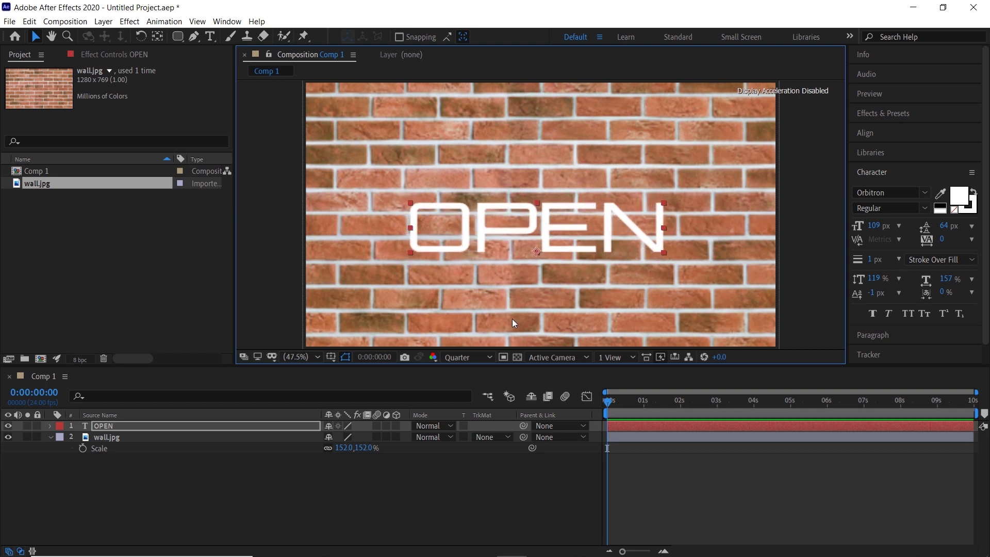
click(49, 436)
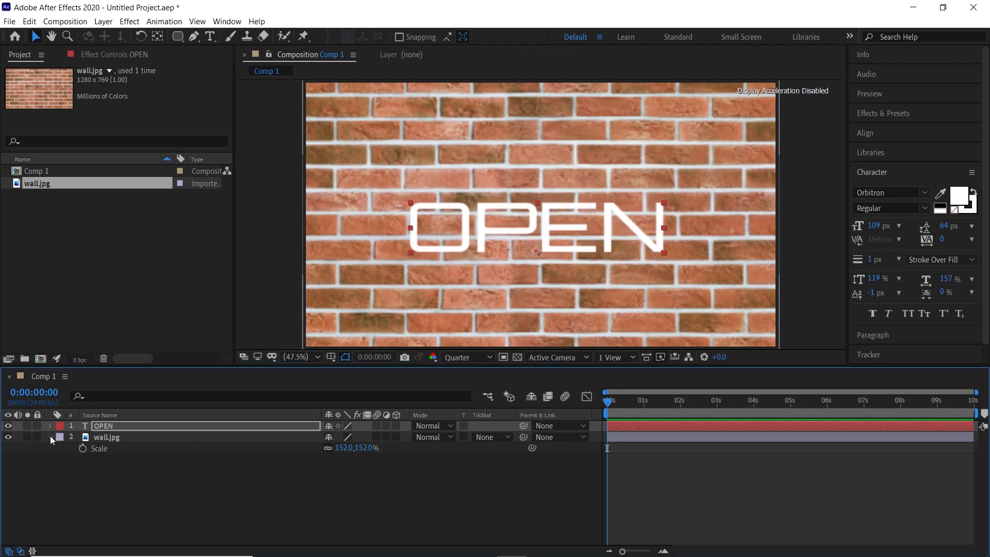
Create a full-frame black (000000) solid named 'dark' on top of the layers
right_click(145, 481)
mouse_move(219, 363)
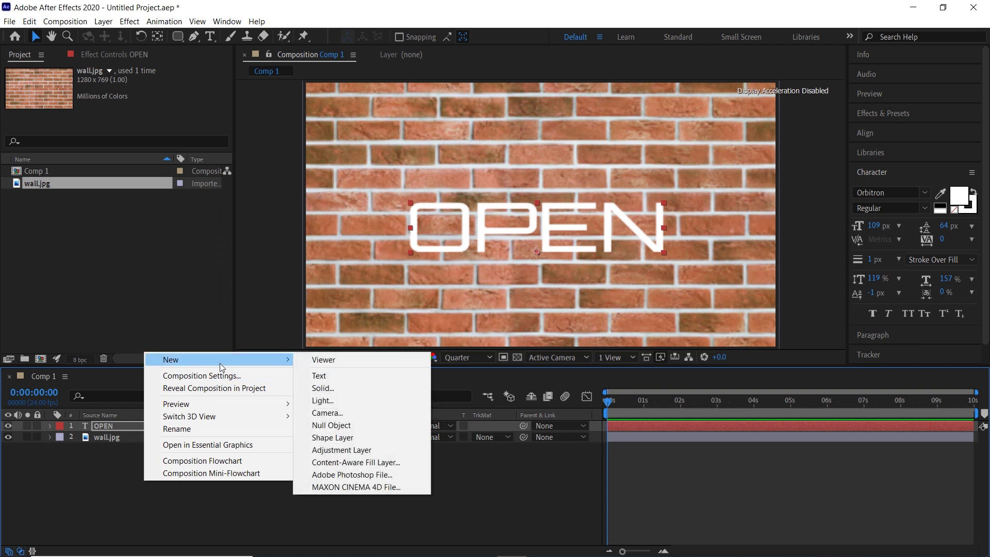
click(346, 390)
text(dar)
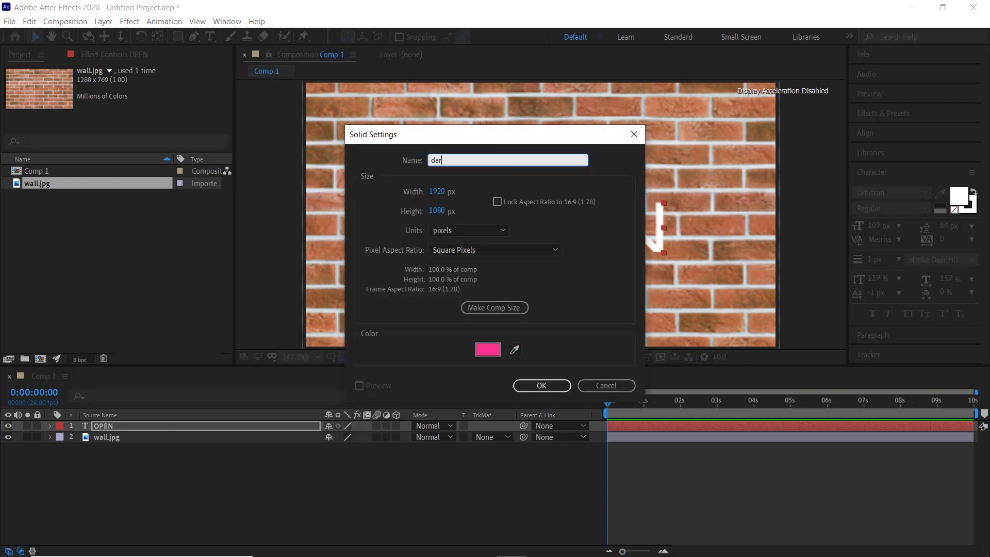
text(k)
click(514, 350)
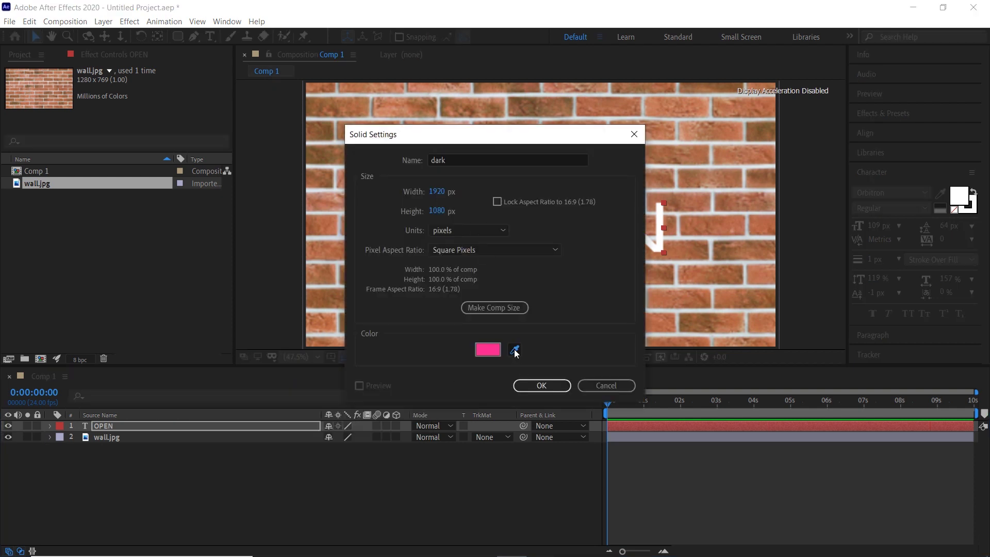
click(496, 351)
text(000000)
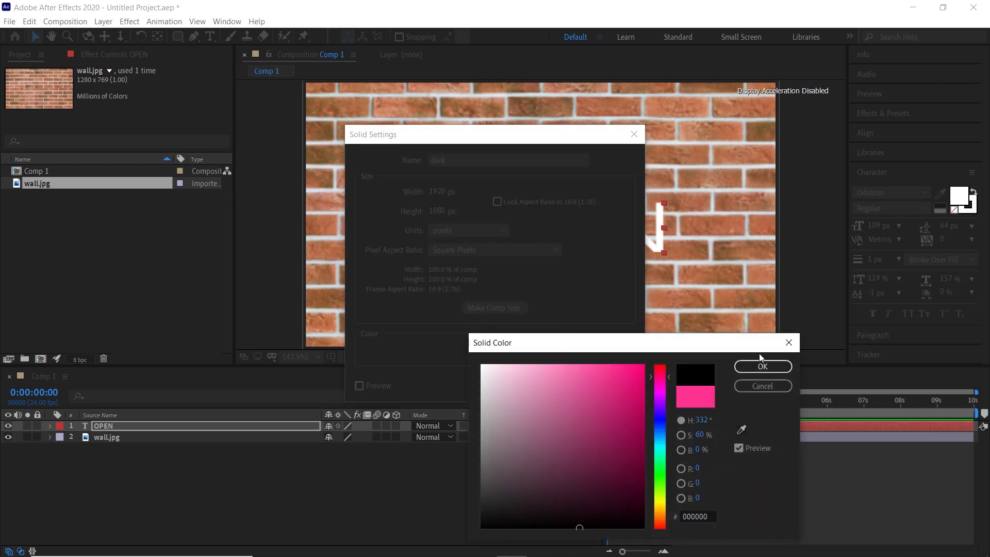
click(776, 370)
click(533, 387)
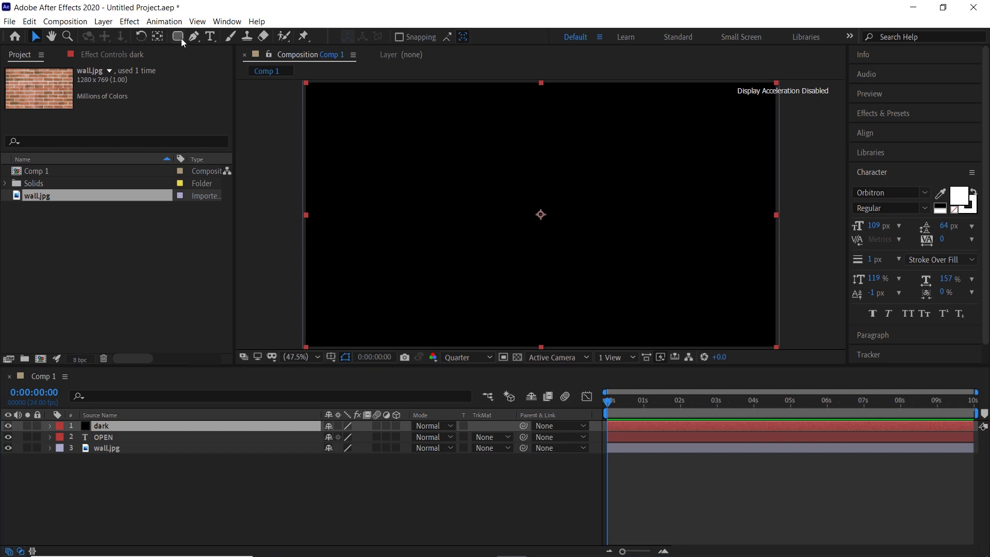
Draw an inverted oval mask on the dark solid with a 220 px feather
drag(181, 38, 227, 62)
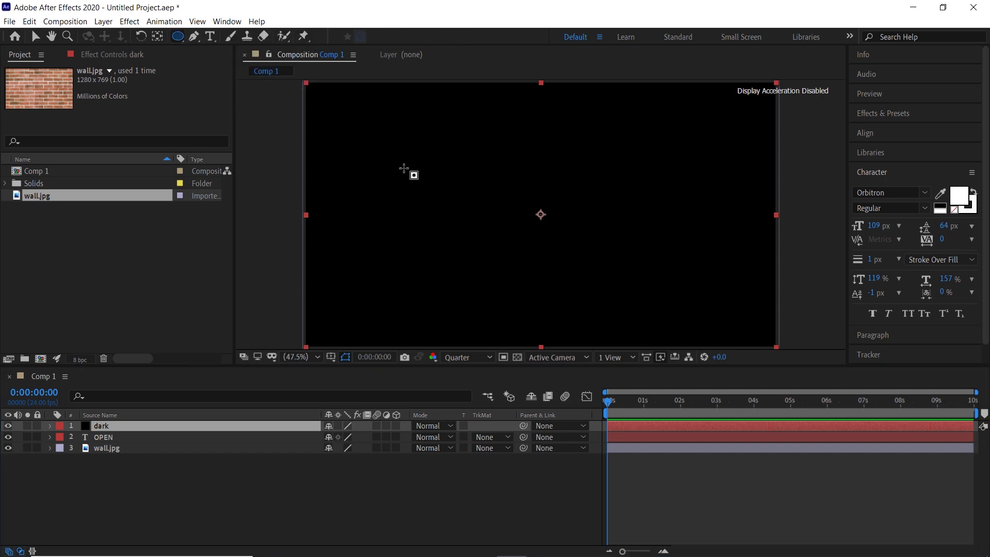
drag(392, 163, 693, 280)
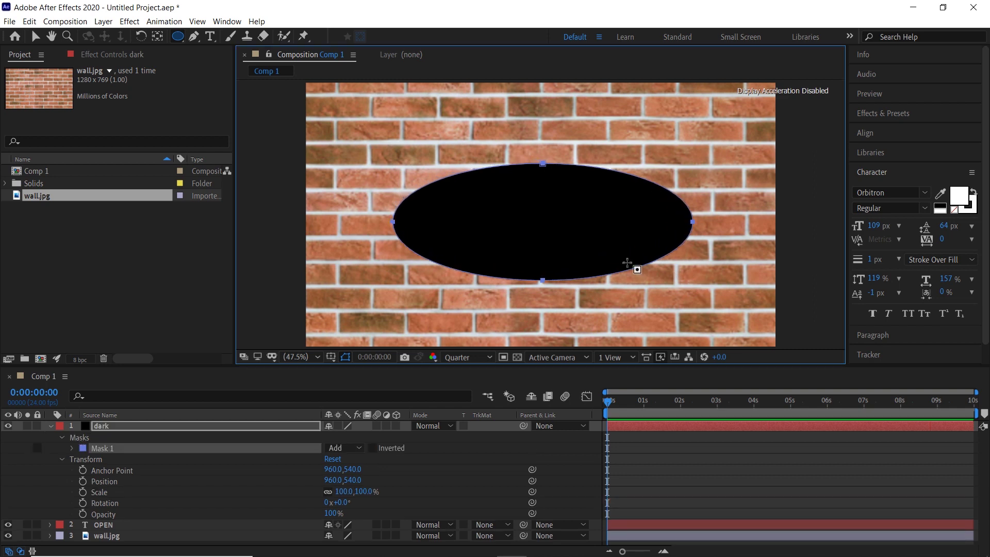
click(369, 452)
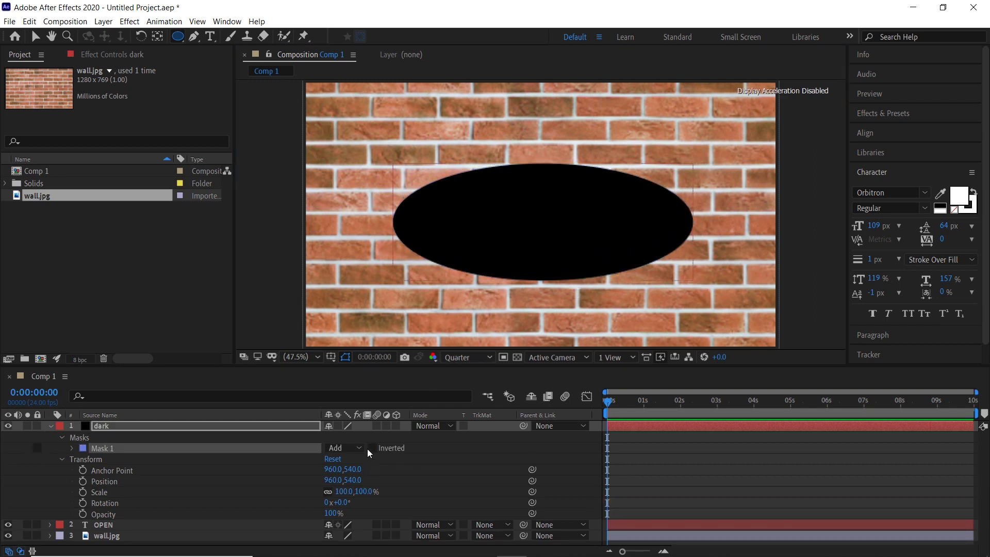
click(373, 448)
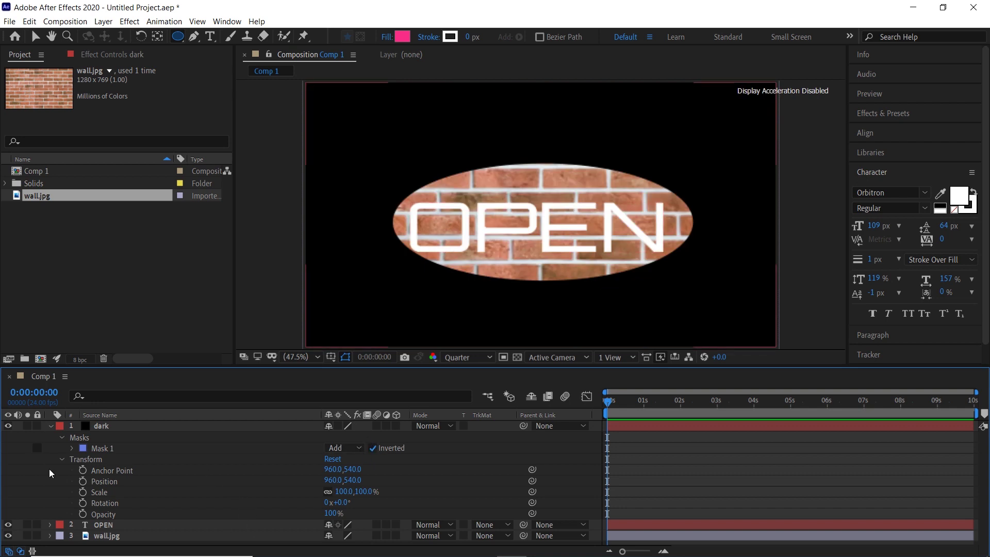
click(73, 448)
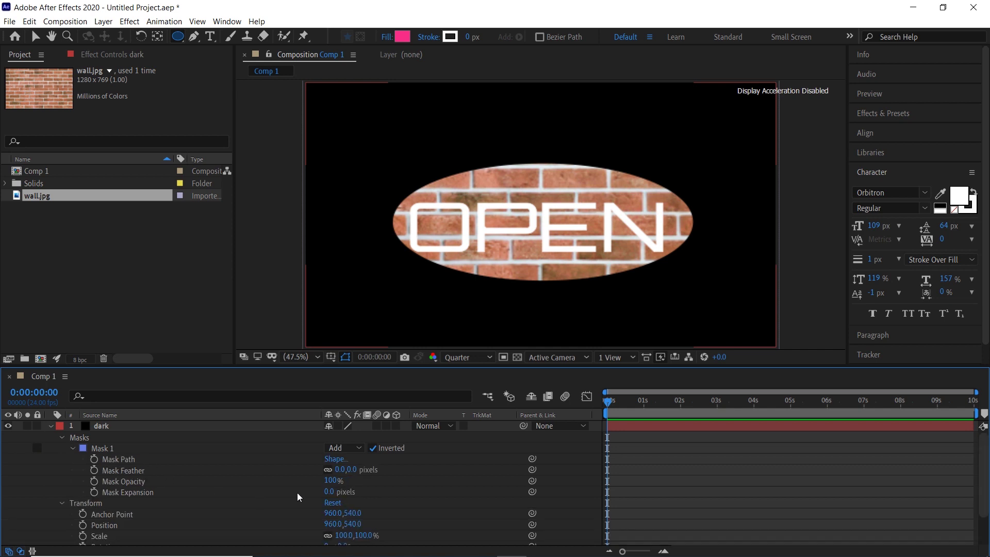
drag(337, 469, 512, 497)
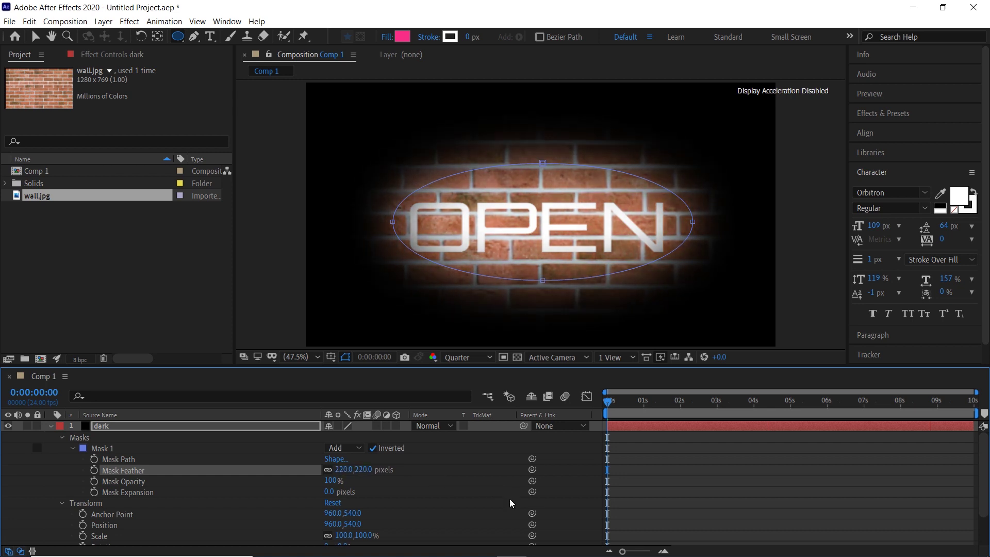
click(139, 450)
click(51, 426)
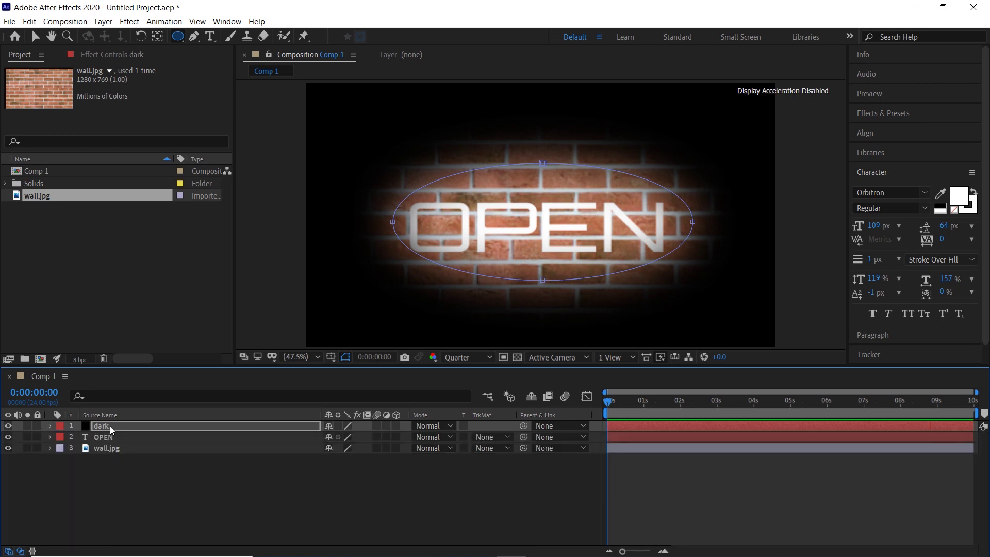
Lower the dark solid's opacity to 83%
click(110, 426)
key(t)
mouse_move(331, 437)
mouse_down()
mouse_move(312, 440)
mouse_move(321, 440)
mouse_up()
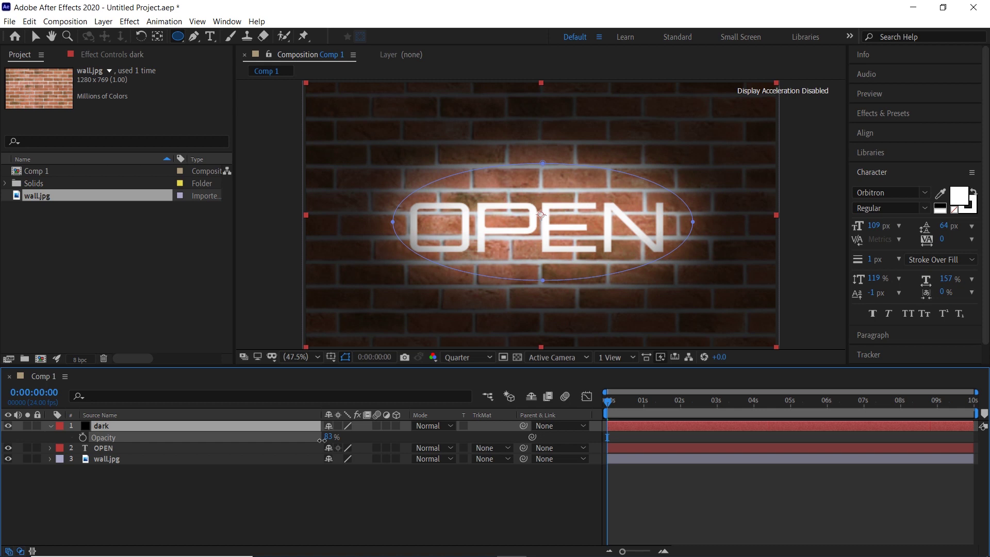
click(324, 523)
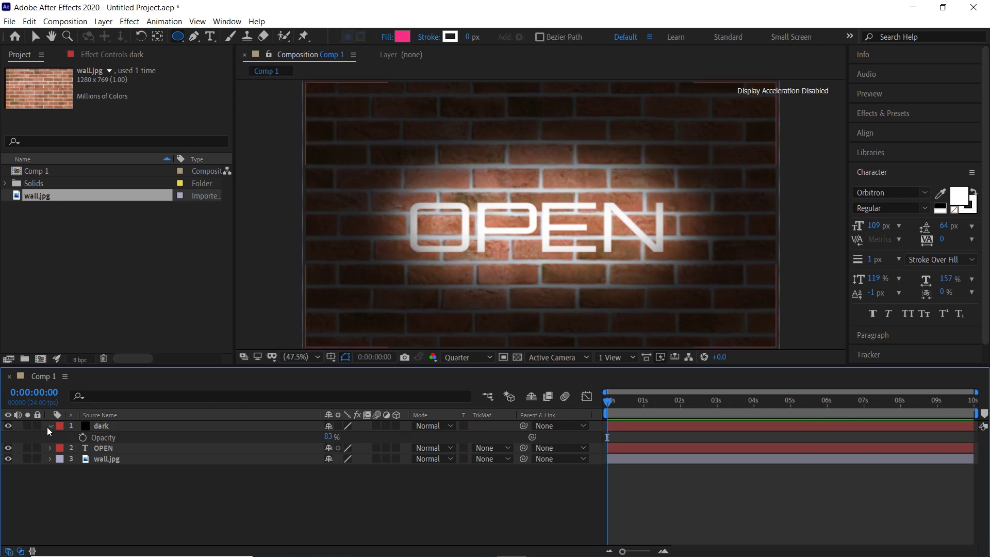
click(50, 426)
Create a solid named 'saber' and apply the Video Copilot Saber effect to it
right_click(162, 474)
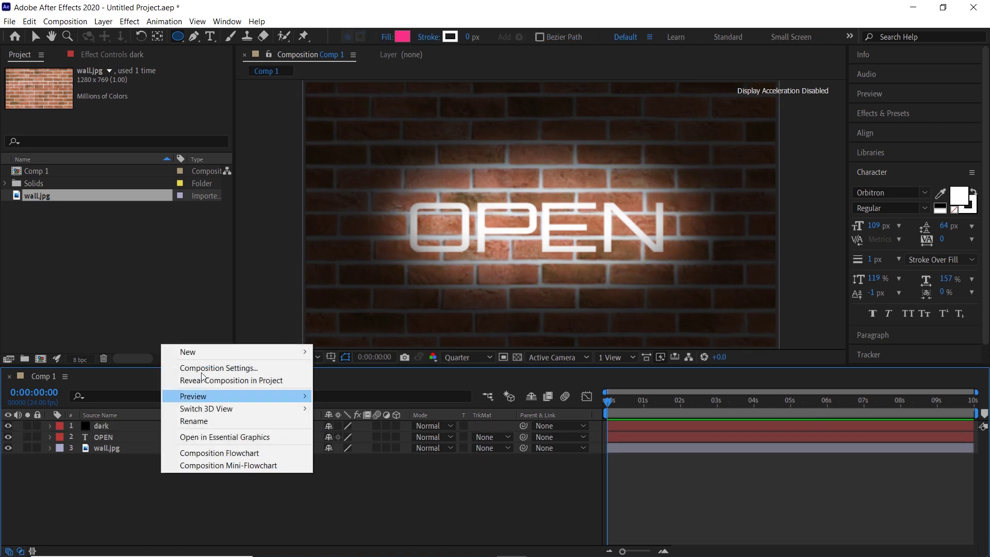
mouse_move(202, 355)
click(356, 379)
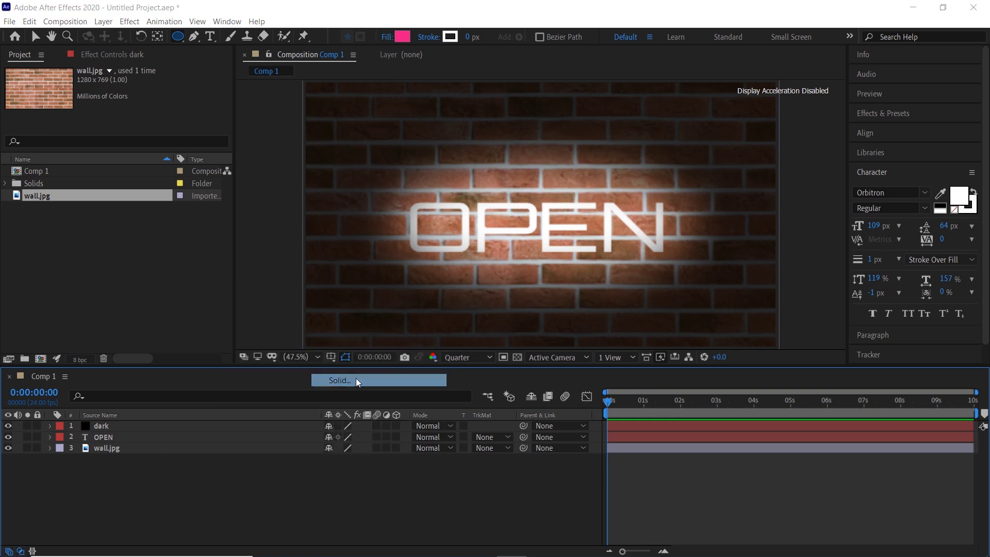
text(saber)
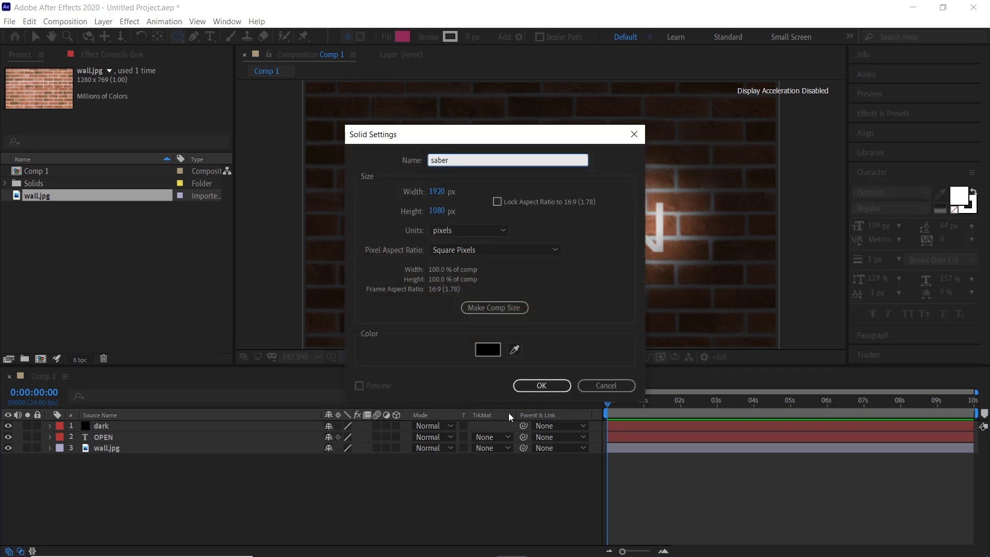
click(541, 386)
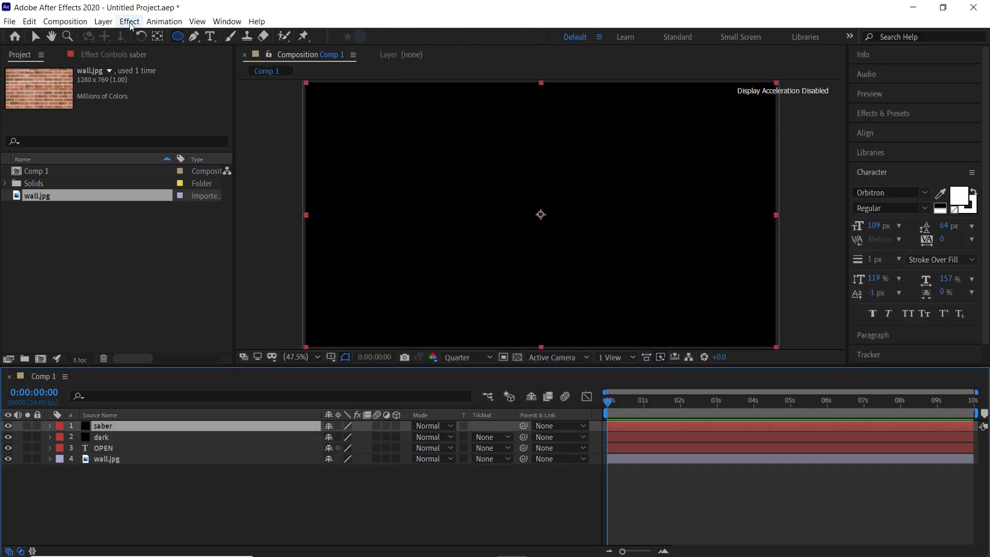
click(129, 21)
mouse_move(187, 471)
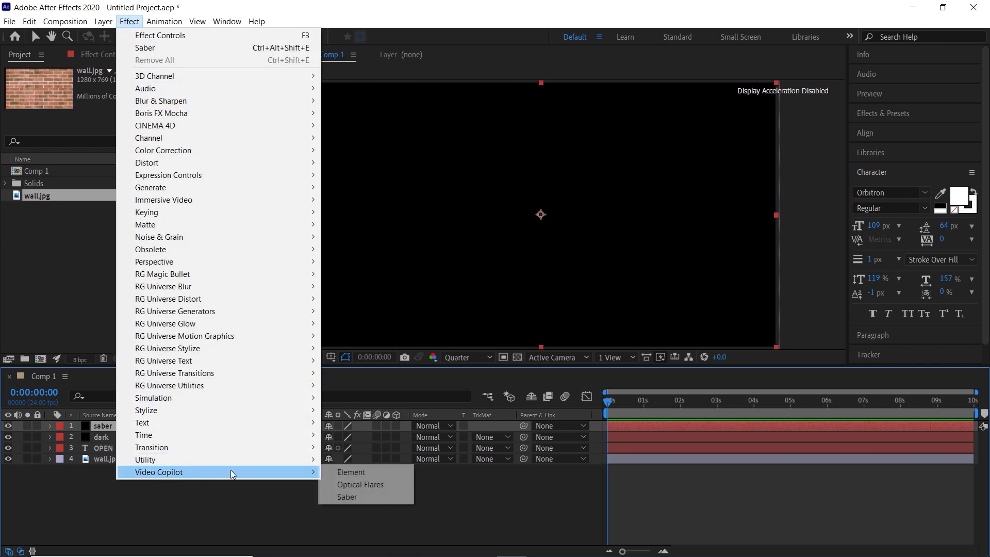
click(350, 496)
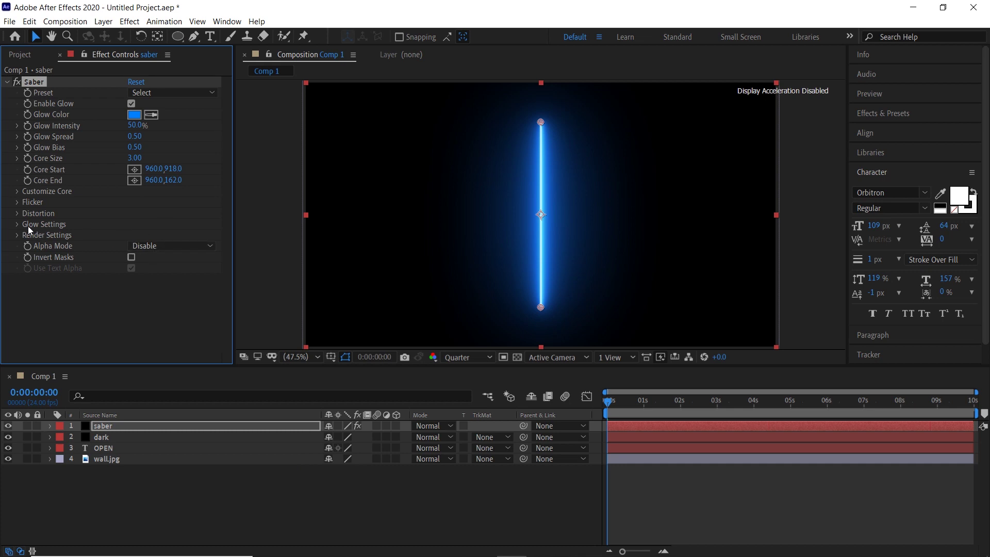
Set Saber's core type to Text Layer tracing OPEN, and hide the original OPEN layer
click(17, 192)
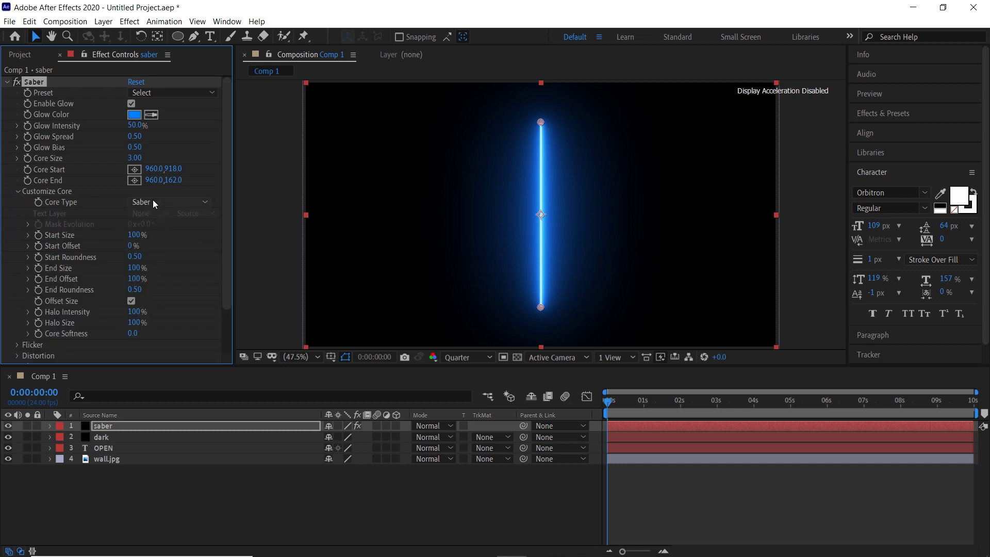
click(155, 202)
click(166, 241)
click(151, 214)
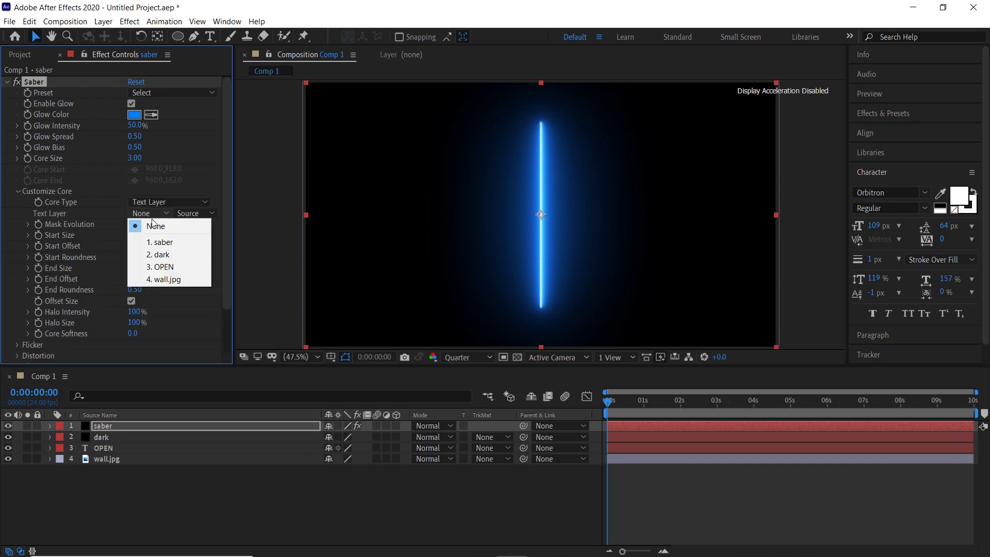
click(161, 266)
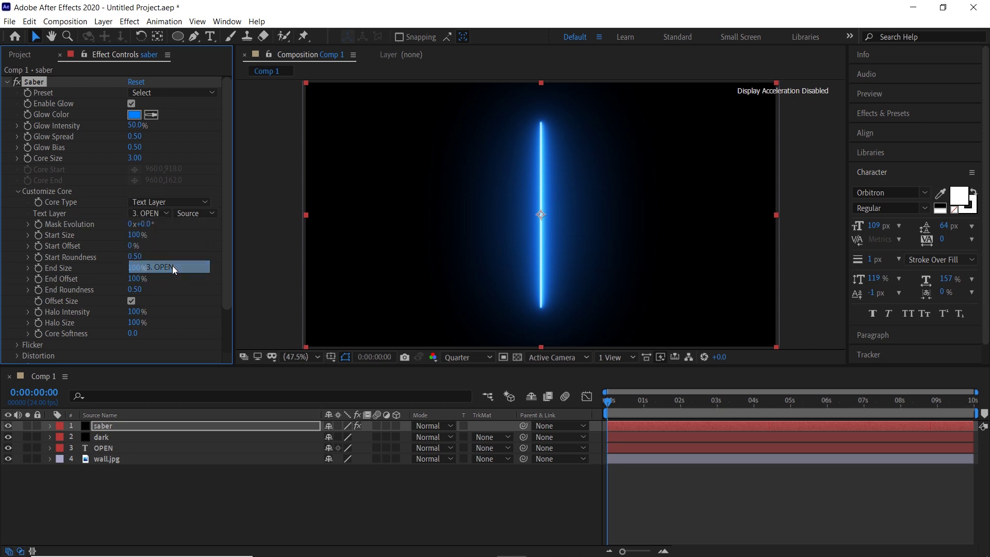
click(10, 449)
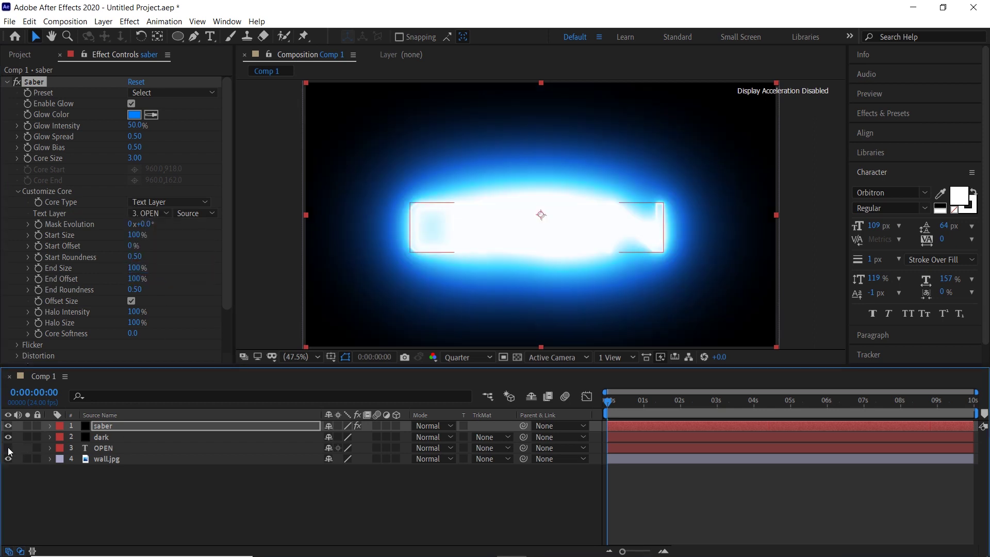
Apply Saber's Neon preset with glow intensity 35%
drag(125, 126, 117, 127)
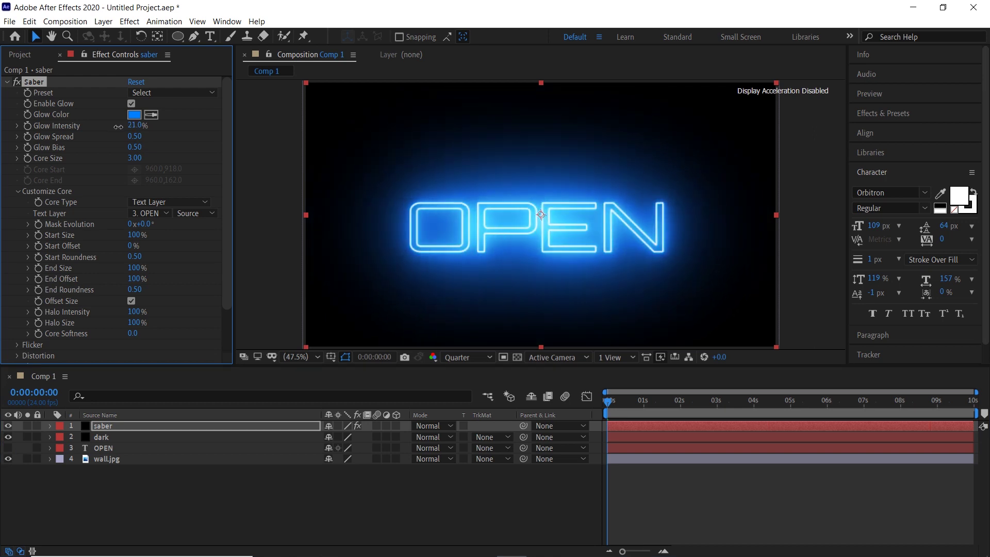
click(165, 93)
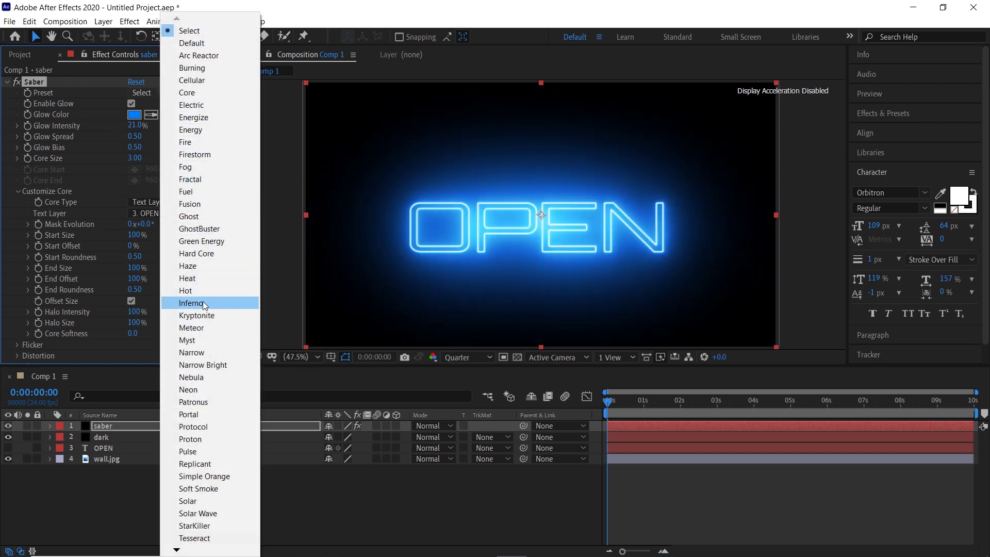
click(202, 389)
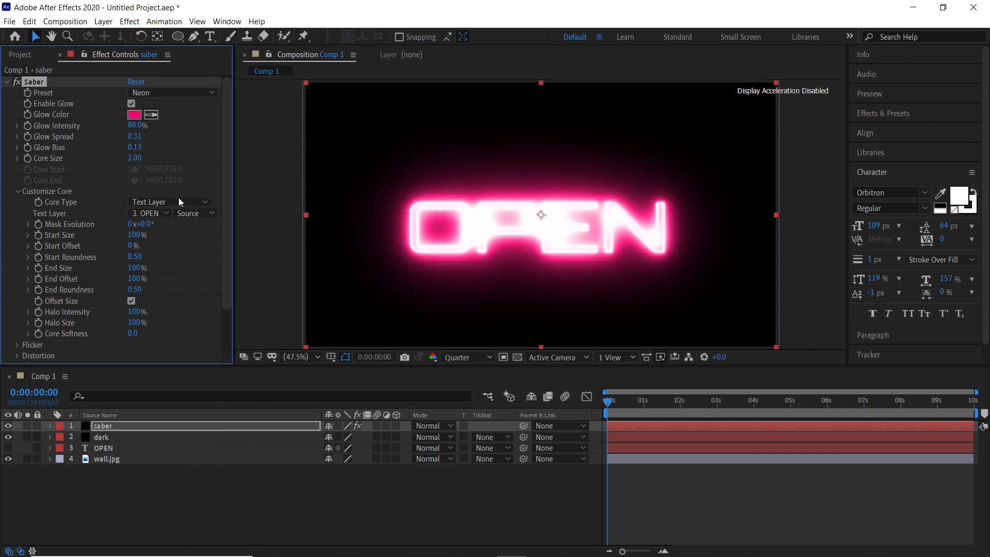
click(135, 126)
text(35)
key(Return)
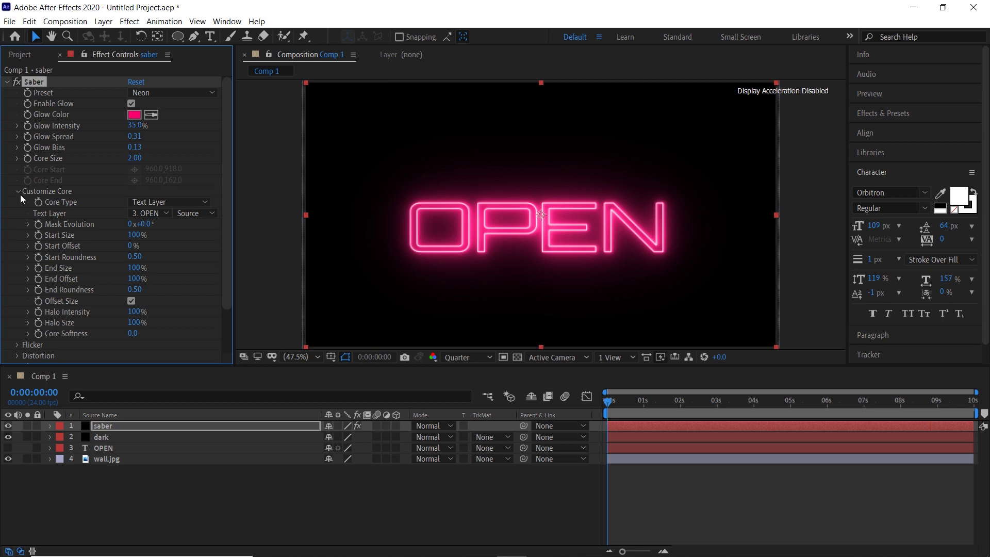
Set Saber's composite setting to Transparent so the brick wall shows through
click(19, 191)
click(18, 235)
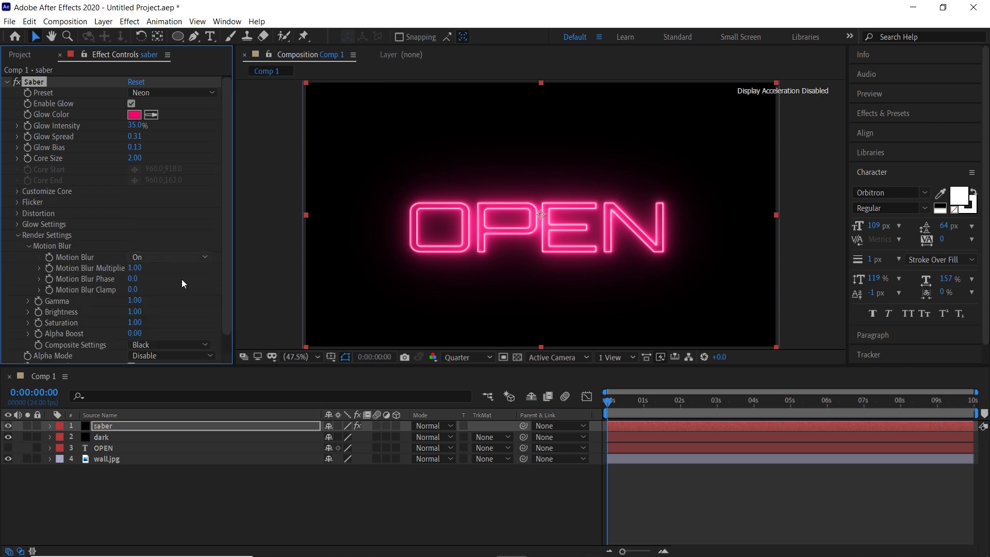
click(160, 343)
click(161, 355)
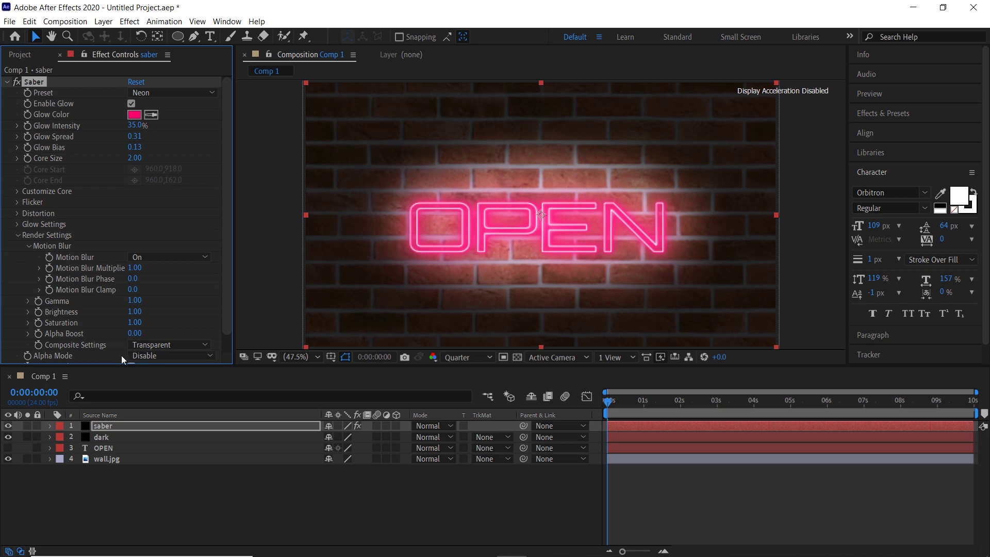
Create a solid named 'saber light' coloured with the neon pink sampled from the sign
right_click(188, 499)
mouse_move(211, 380)
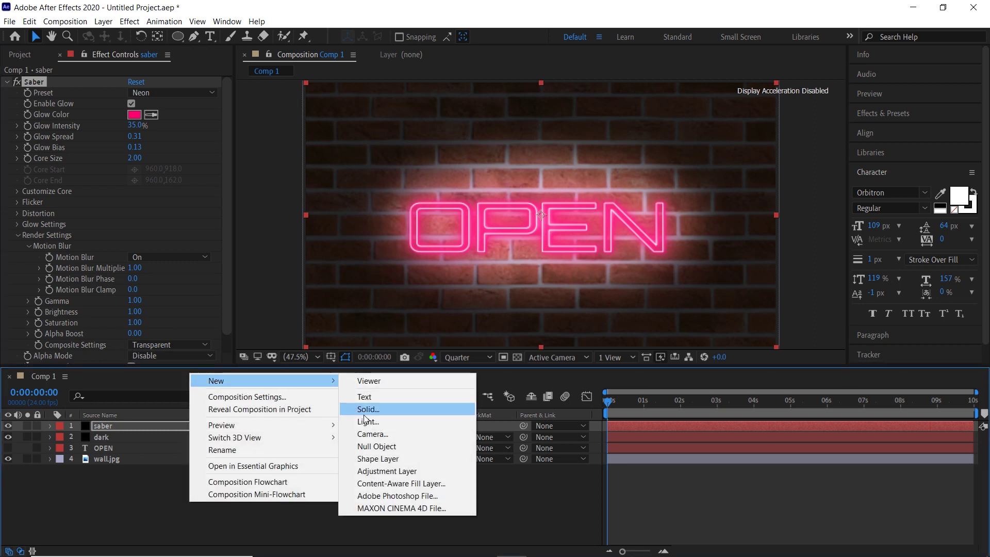
click(376, 409)
text(saber light)
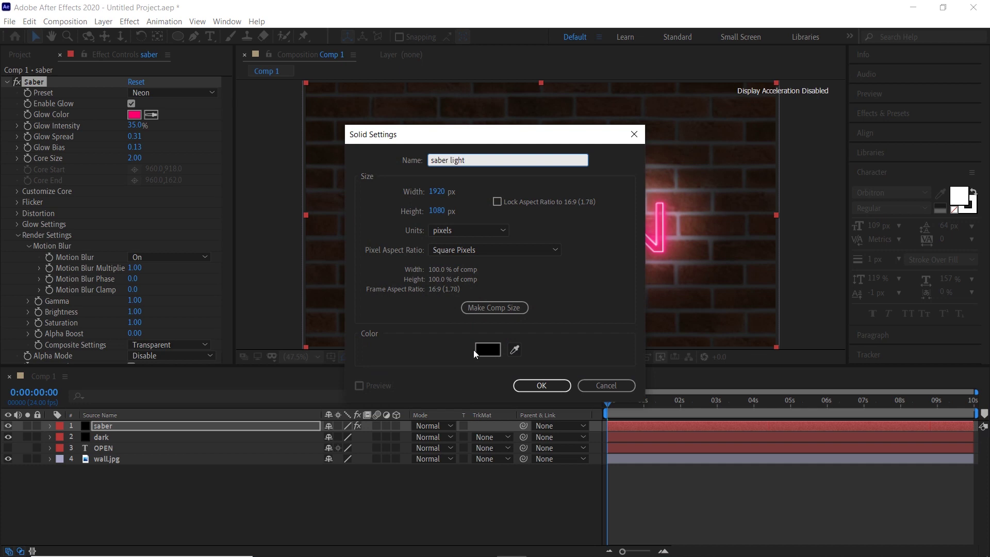
click(514, 349)
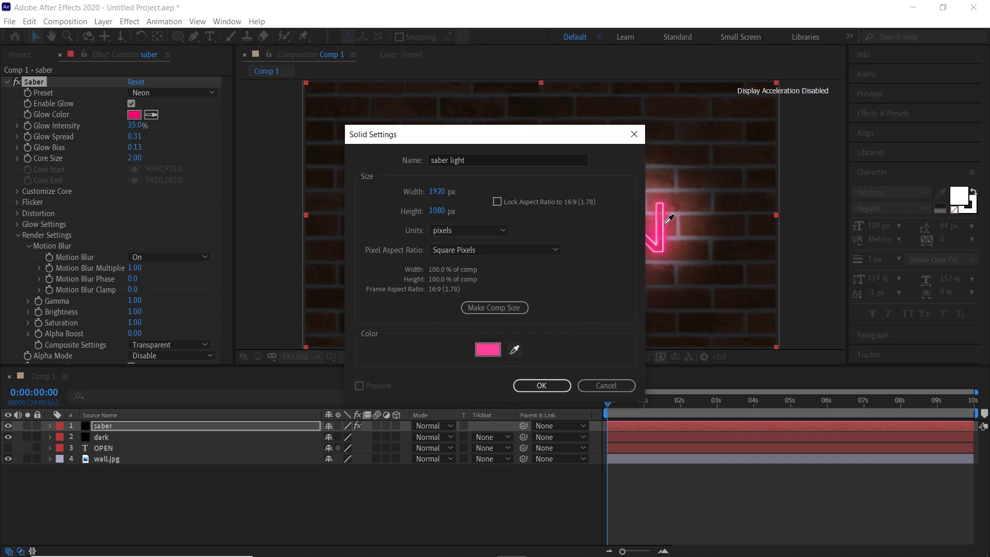
click(669, 219)
click(541, 385)
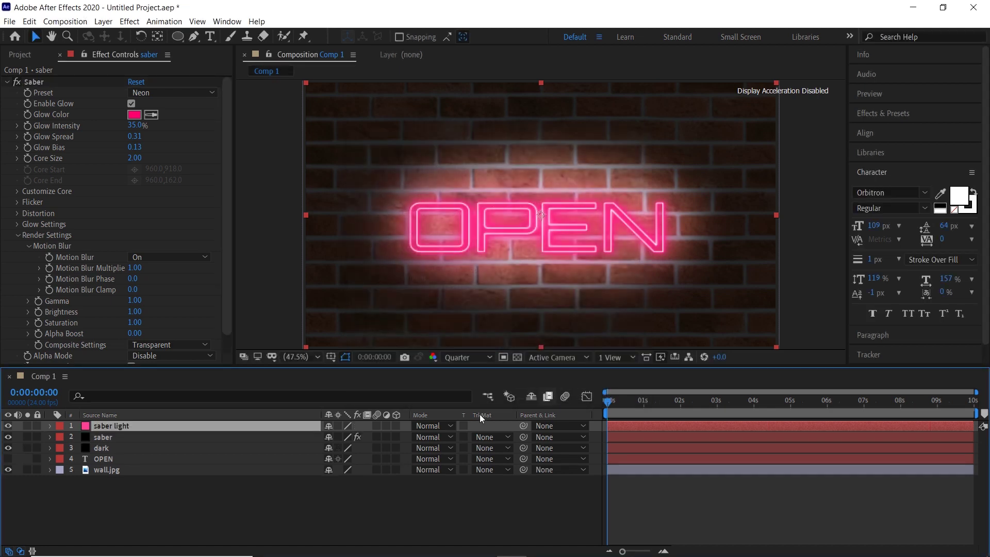
Mask the saber light solid to an ellipse centred over the OPEN sign
click(178, 36)
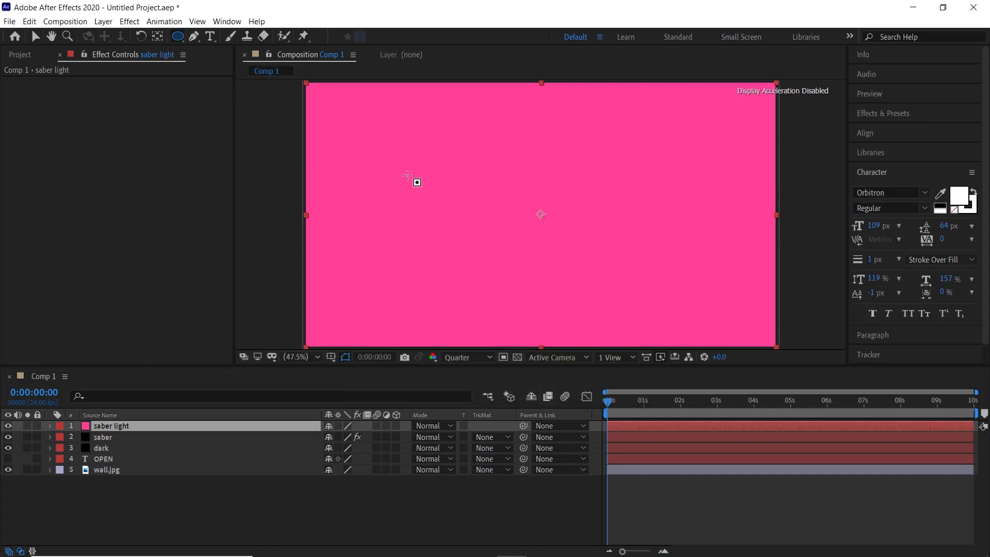
drag(406, 175, 483, 209)
drag(585, 261, 713, 305)
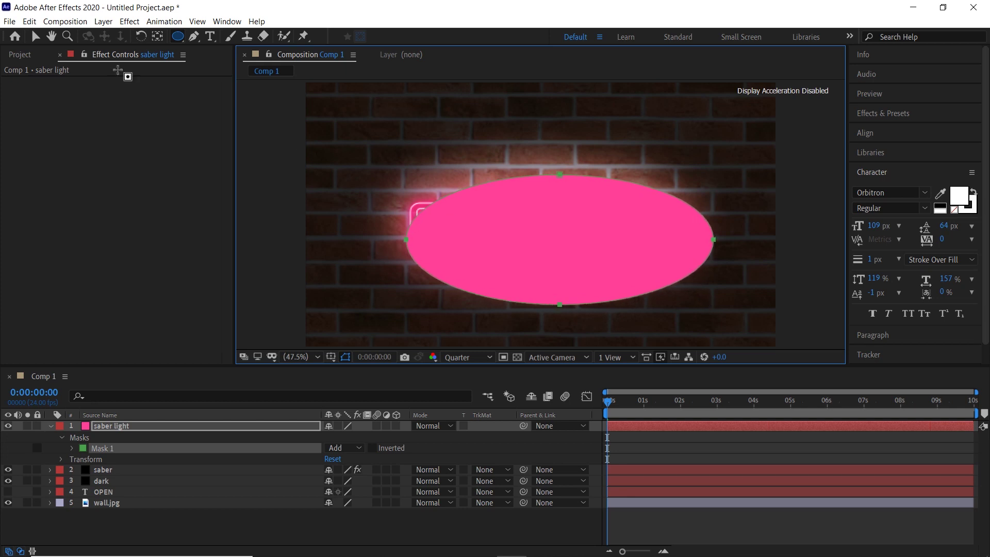
click(35, 37)
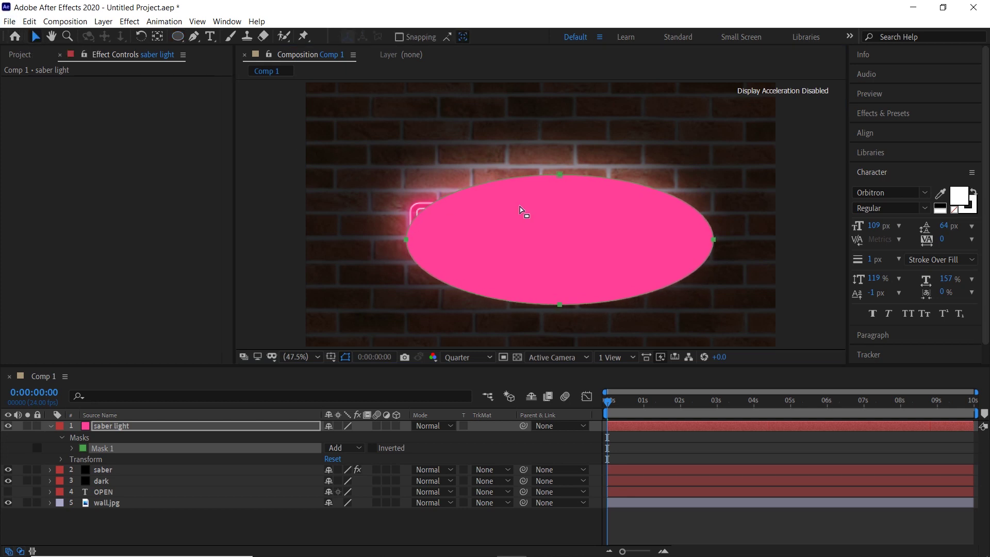
click(566, 248)
drag(565, 247, 541, 231)
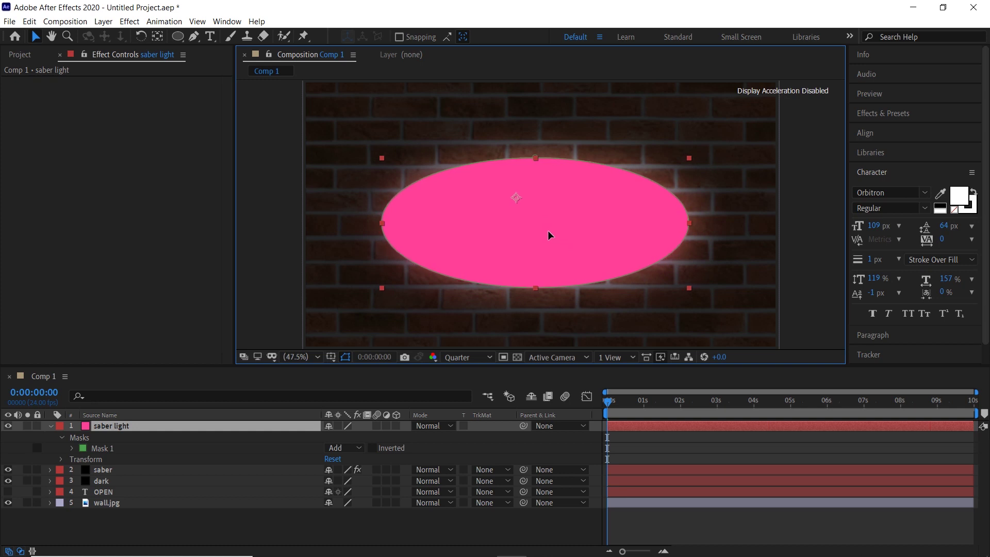
Give the saber light ellipse a 218 px mask feather and 28% opacity
click(73, 448)
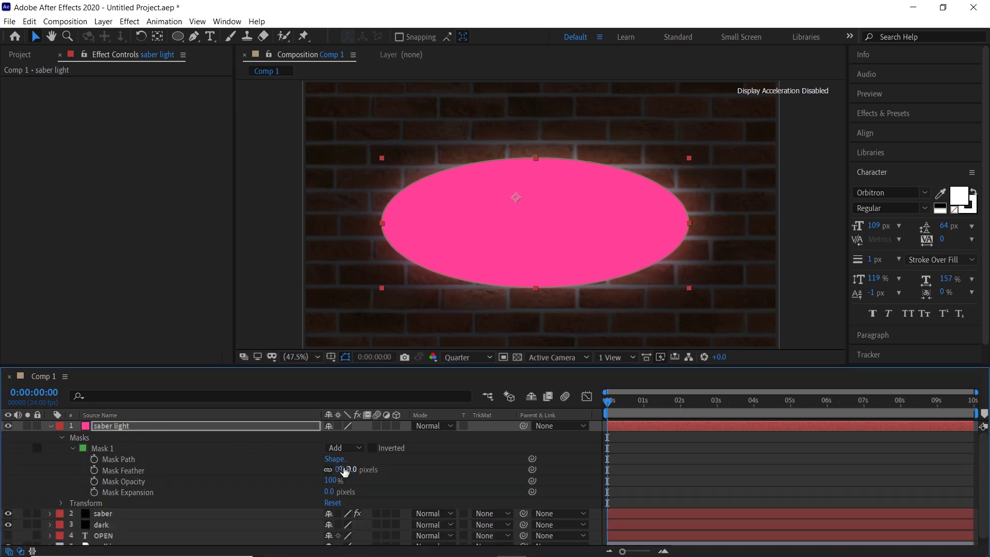
drag(345, 470, 437, 480)
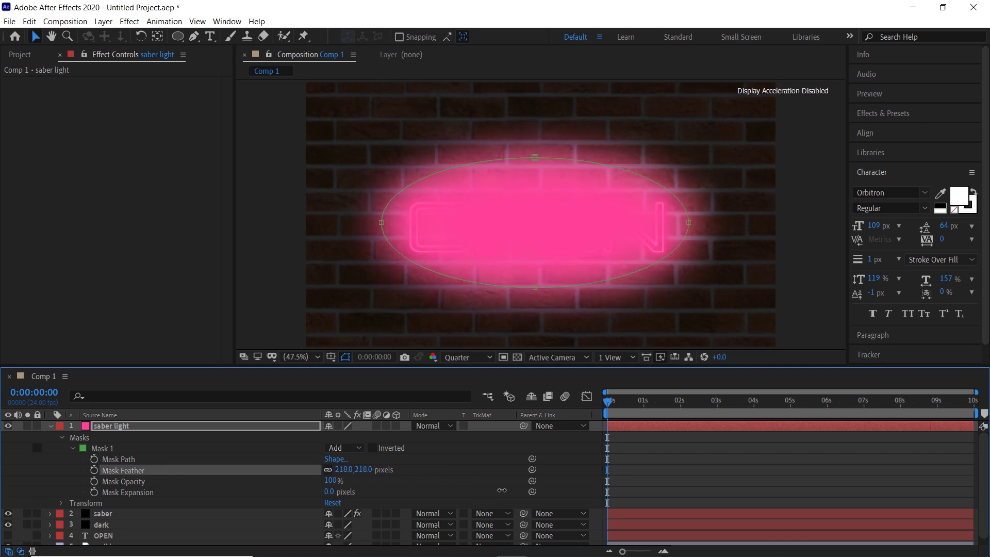
click(138, 446)
key(t)
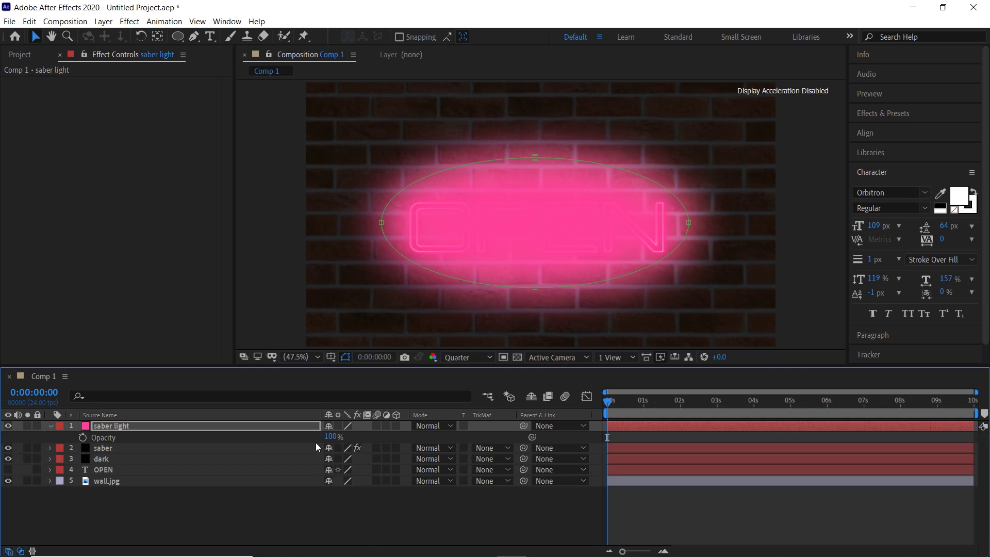
click(330, 436)
text(15)
key(Return)
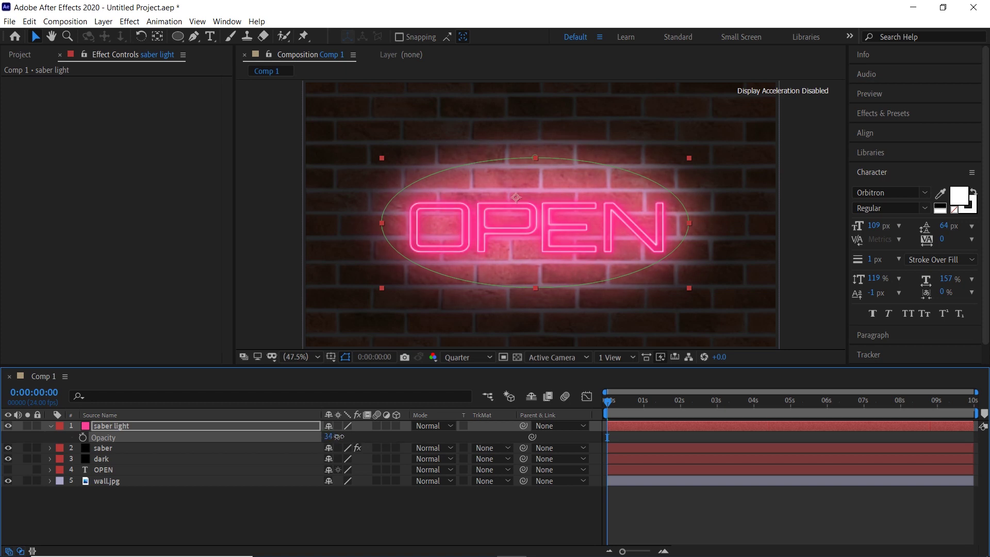
click(355, 508)
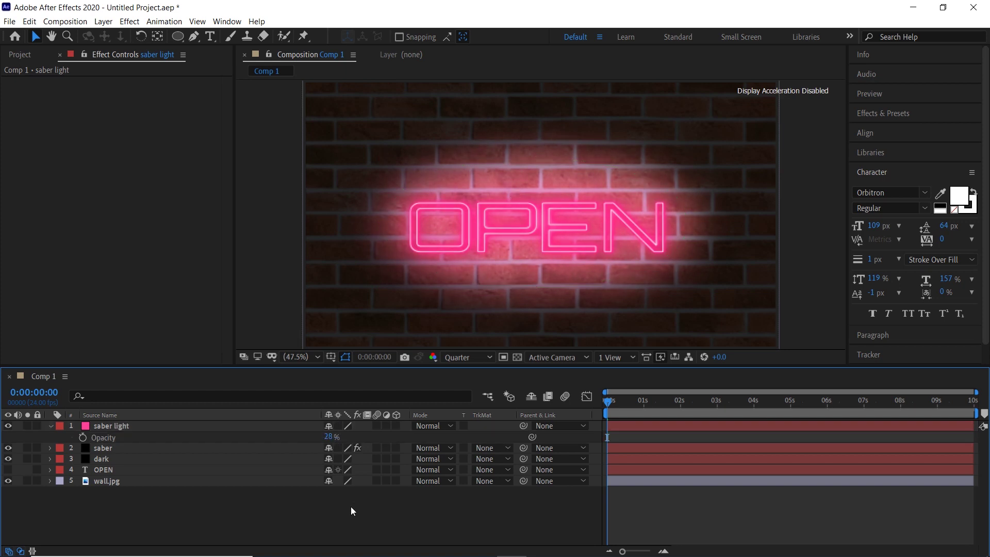
Create a pink solid named 'saber rectangle'
right_click(176, 493)
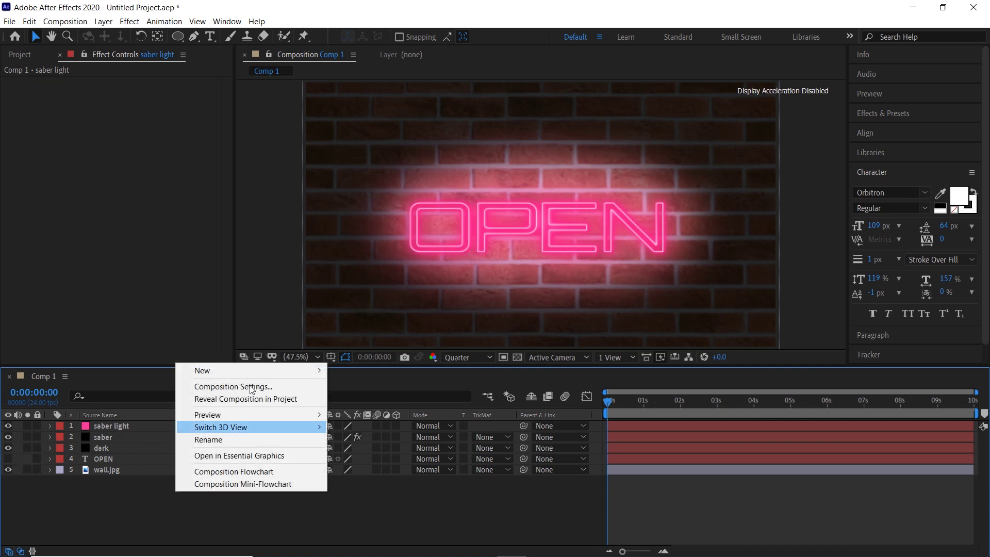
mouse_move(249, 370)
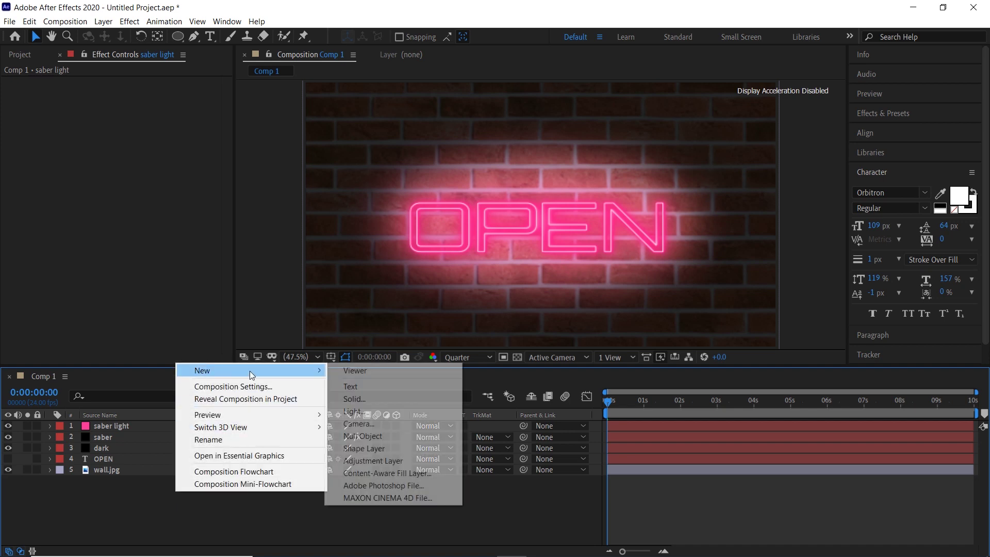
click(372, 398)
text(saber)
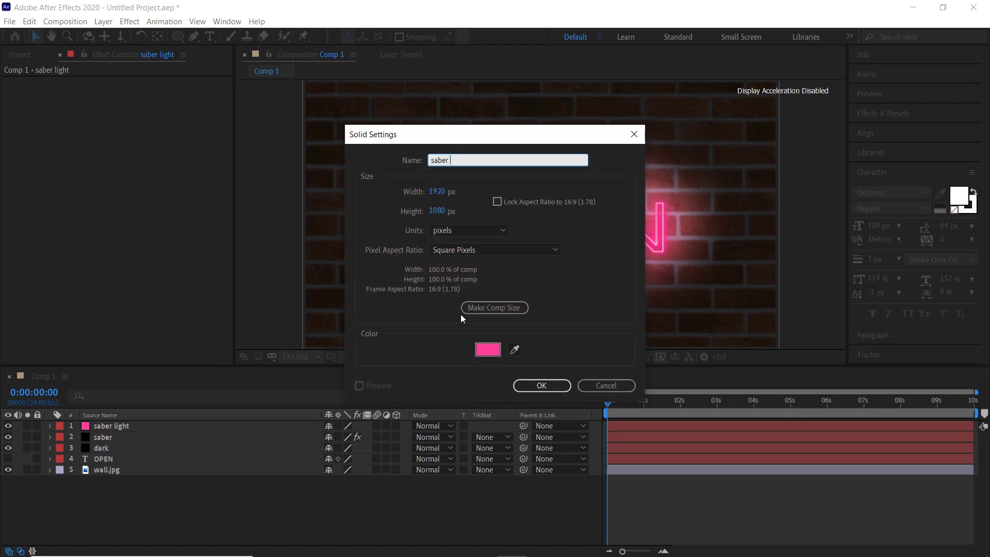
text( rectangle)
click(539, 385)
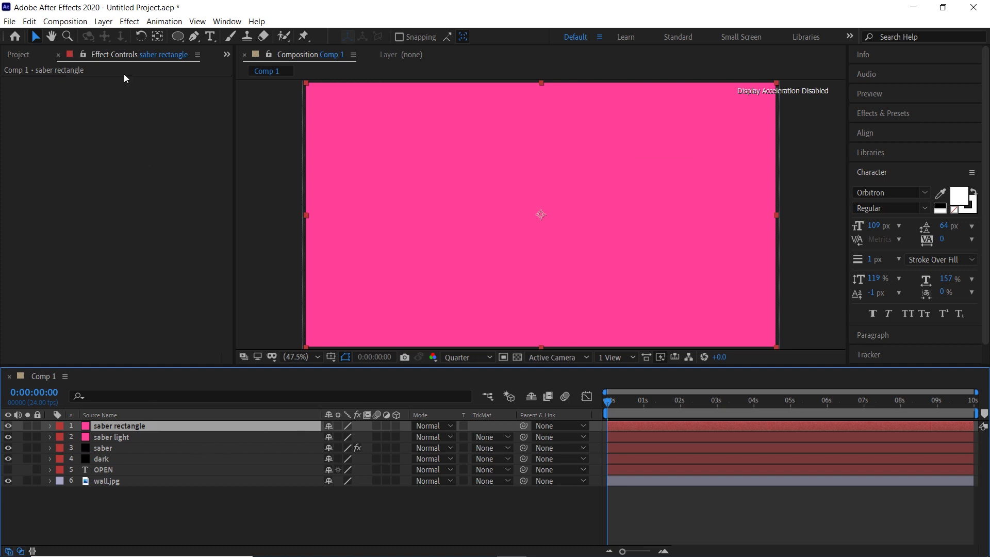
Draw a rounded rectangle mask around OPEN and nudge it slightly left to centre it
drag(177, 36, 229, 51)
drag(393, 161, 452, 207)
drag(590, 255, 704, 281)
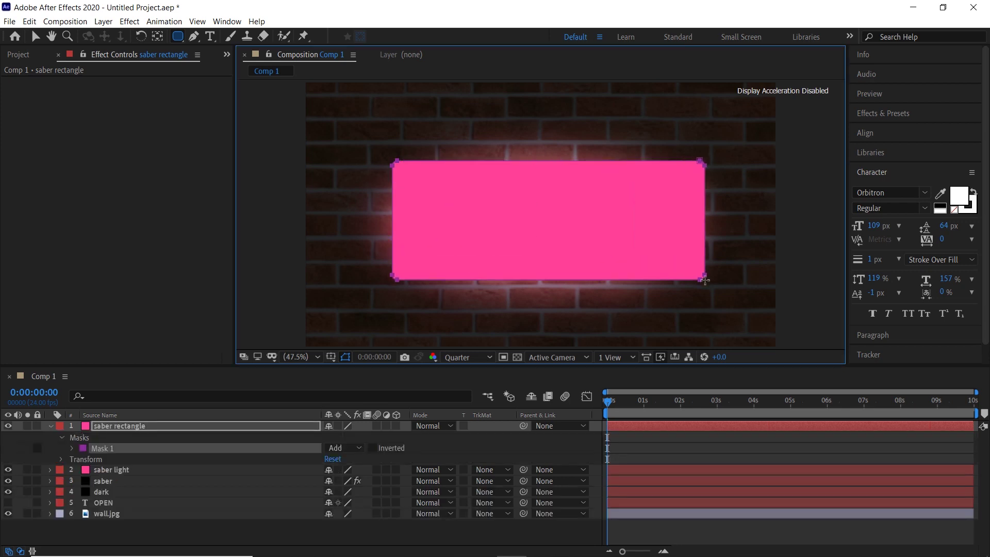
click(35, 36)
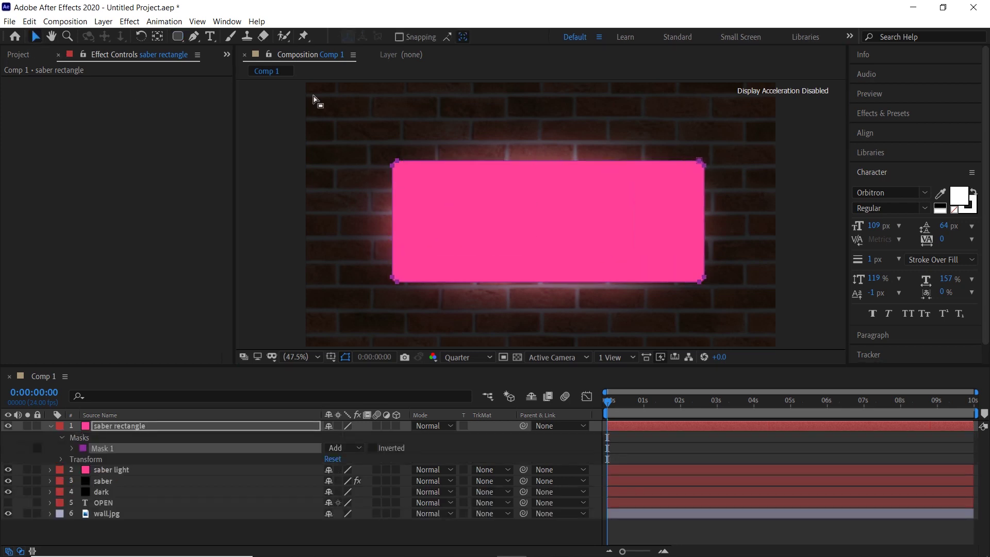
click(528, 246)
drag(527, 242, 516, 239)
key(Return)
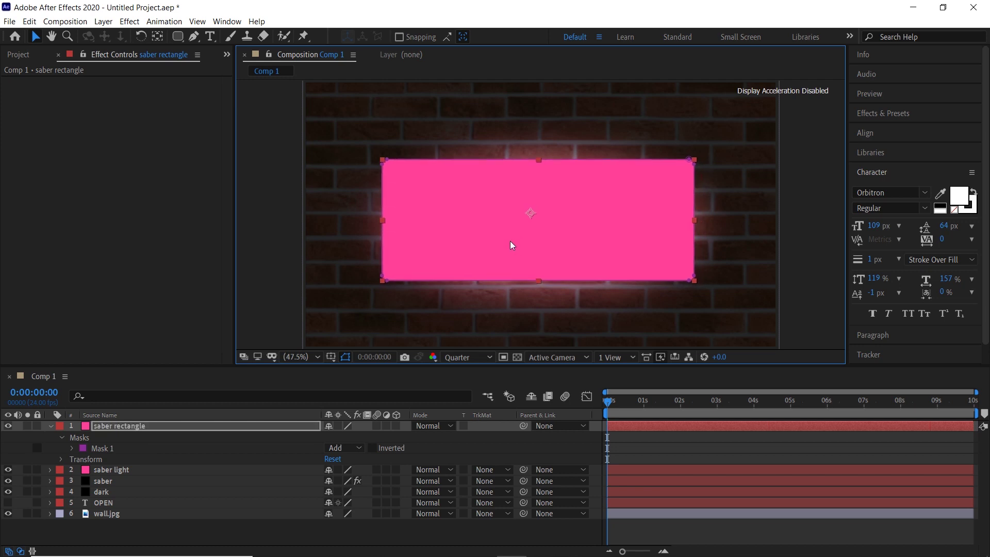
click(88, 201)
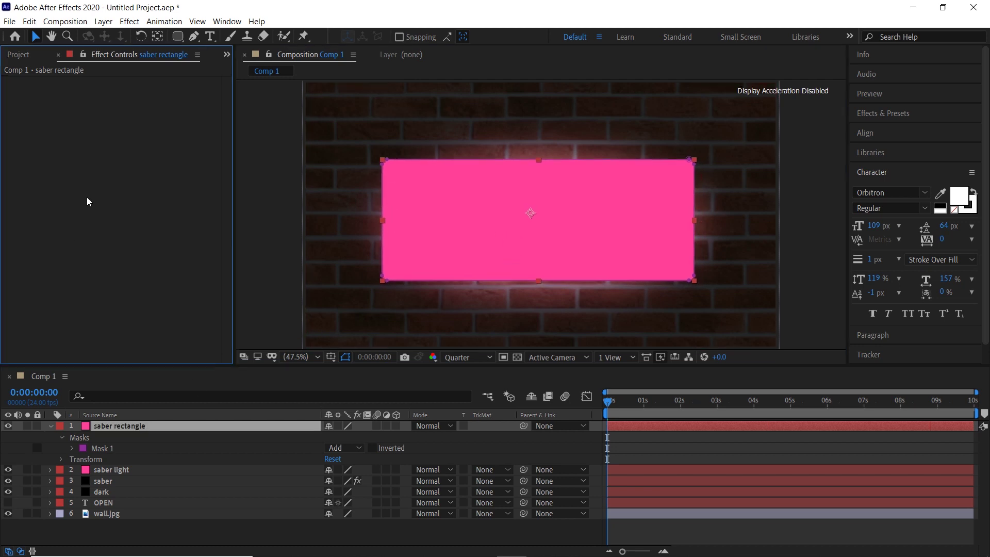
Apply Saber to the saber rectangle layer with core type set to Layer Masks
click(130, 21)
mouse_move(195, 478)
click(341, 496)
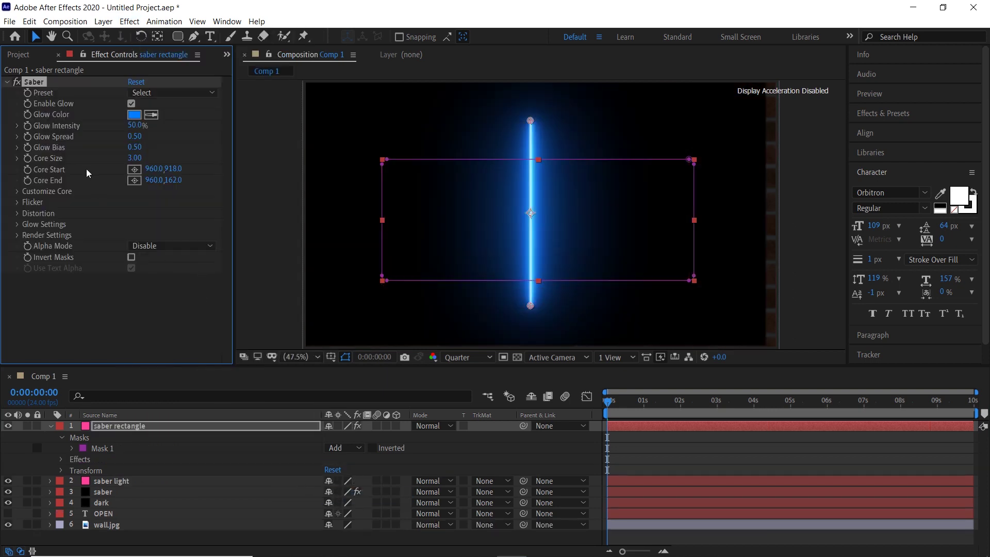
click(18, 191)
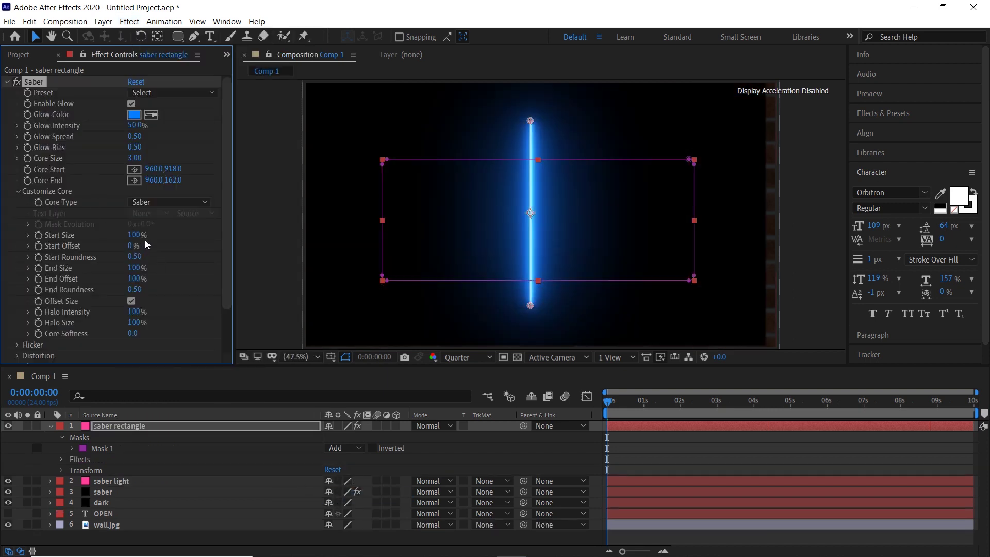
click(152, 202)
click(161, 227)
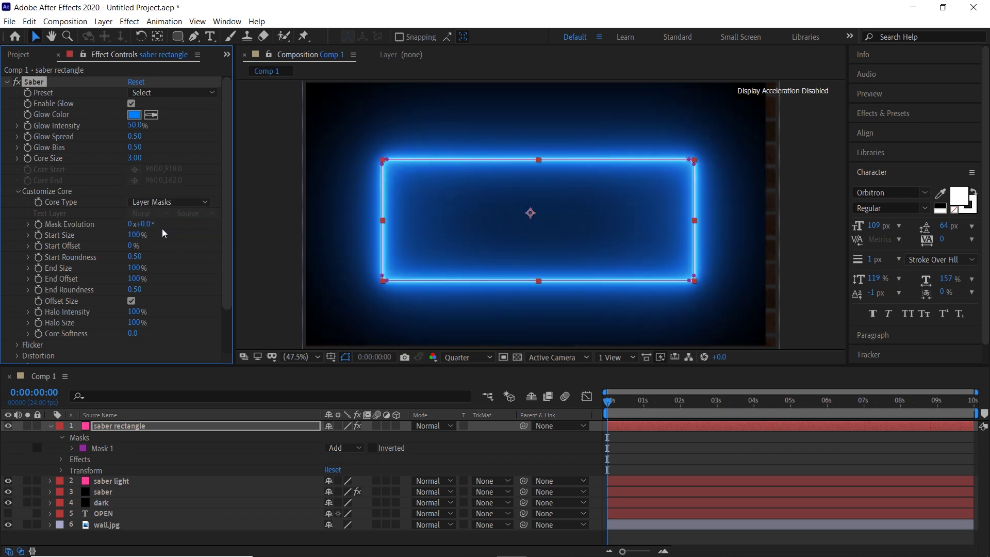
Apply the Neon preset at 31% glow intensity with Transparent compositing
click(149, 94)
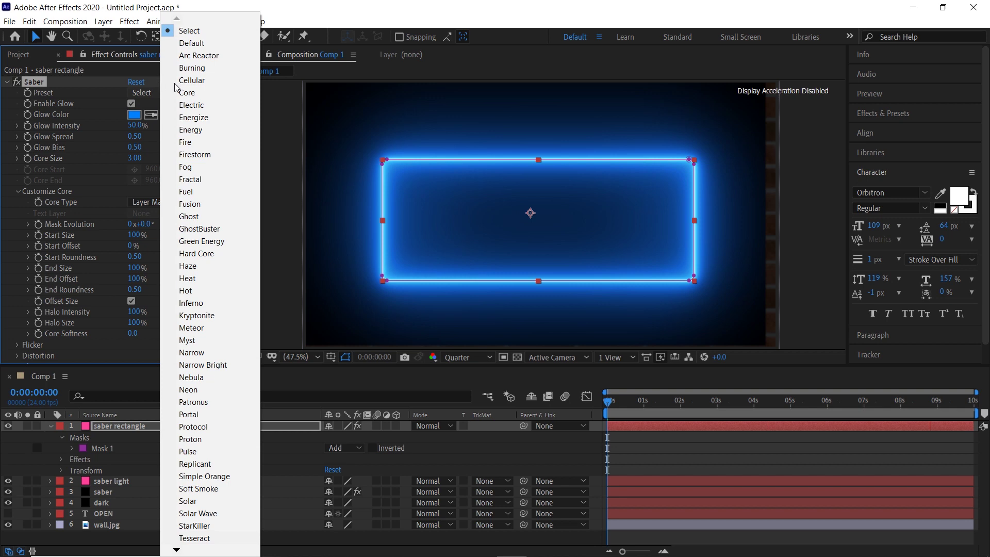
click(203, 391)
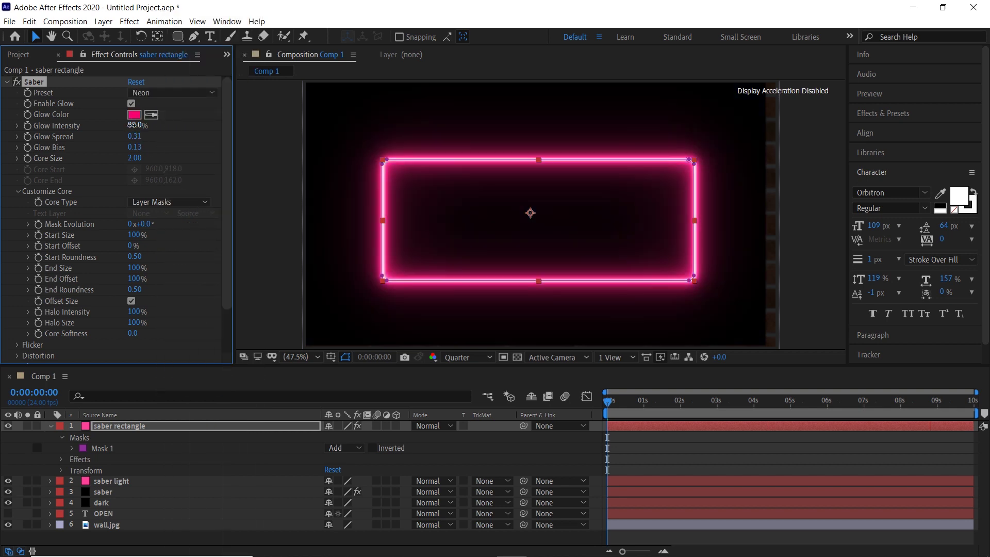
drag(119, 130, 98, 131)
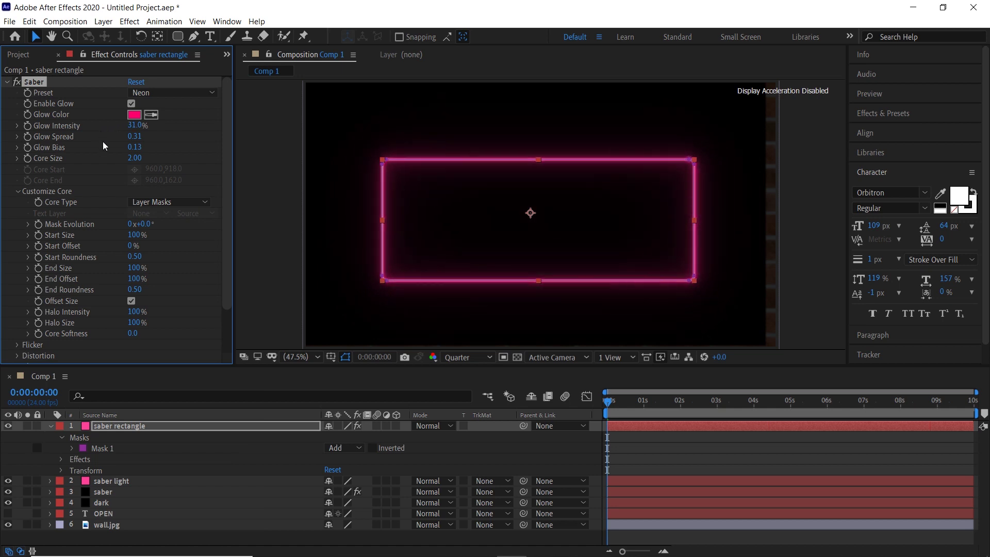
click(16, 192)
click(18, 235)
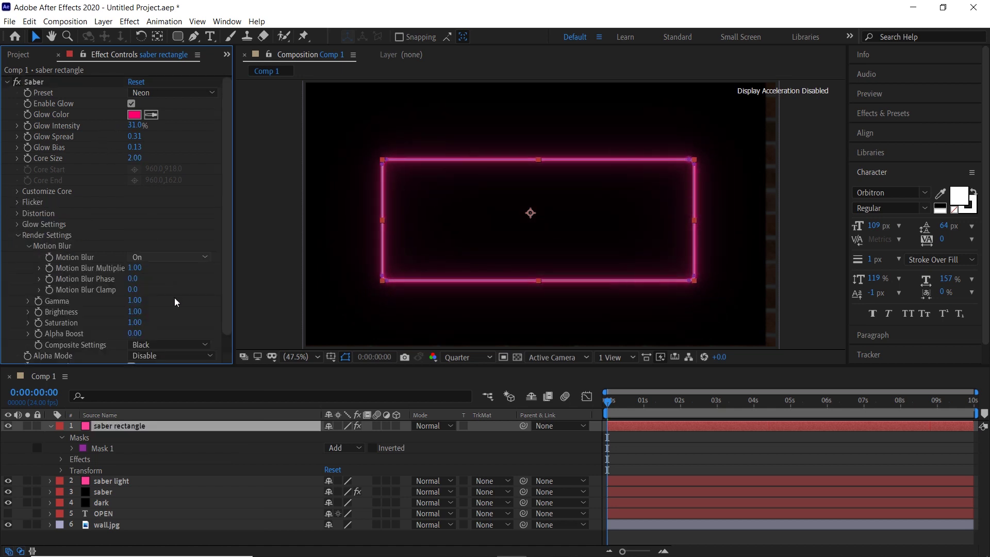
click(181, 345)
click(183, 357)
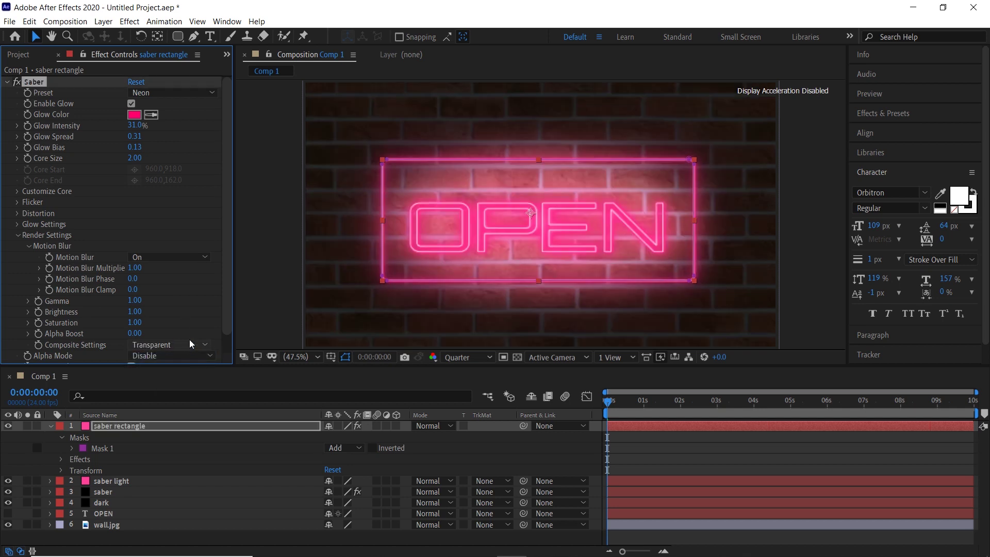
Keyframe Saber's End Offset from 0% at frame 0 to 100% at frame 19
click(18, 192)
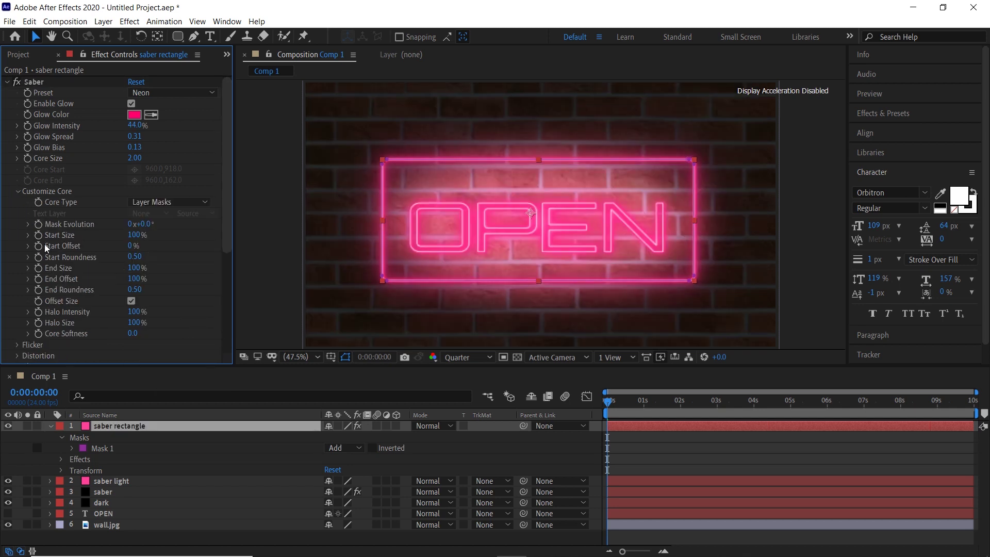
click(135, 279)
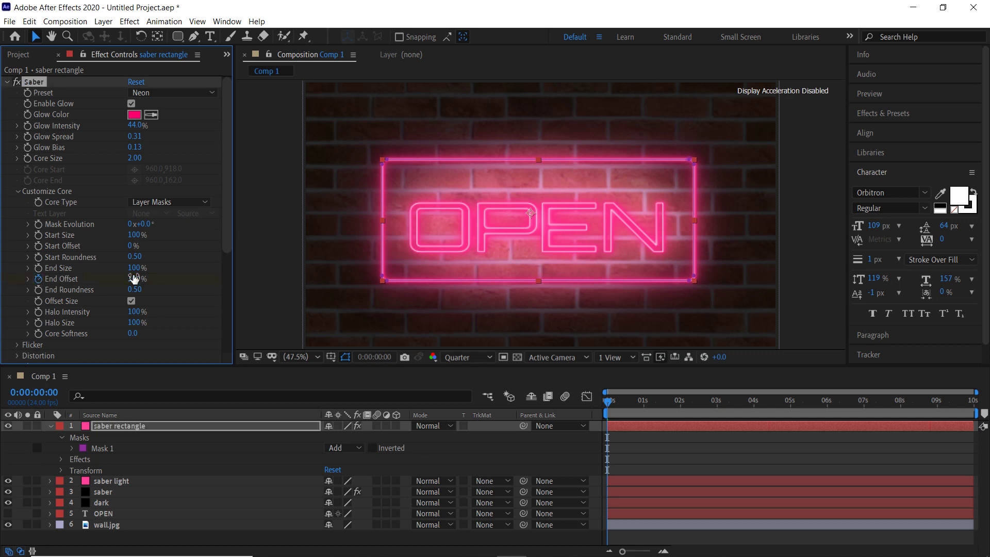
text(0)
key(Return)
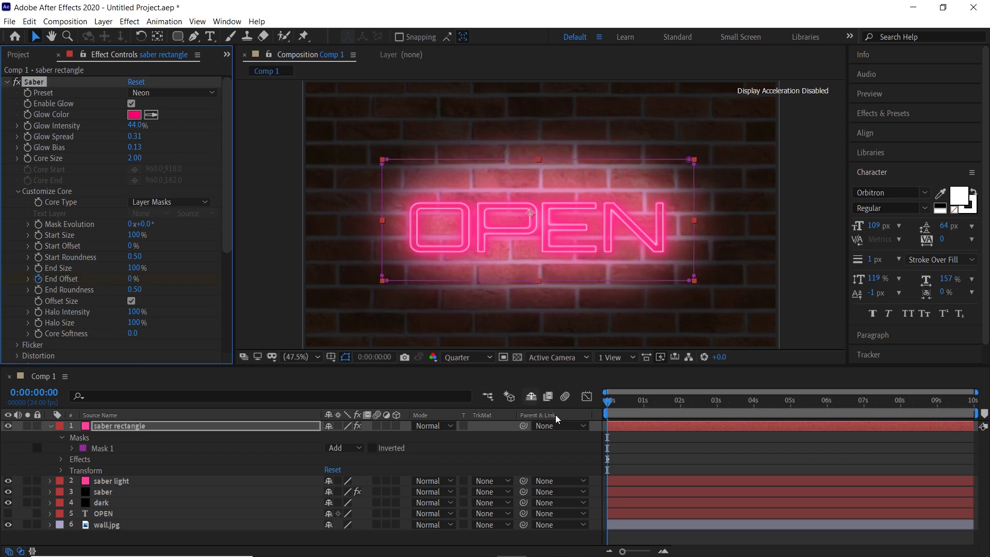
drag(622, 408, 636, 410)
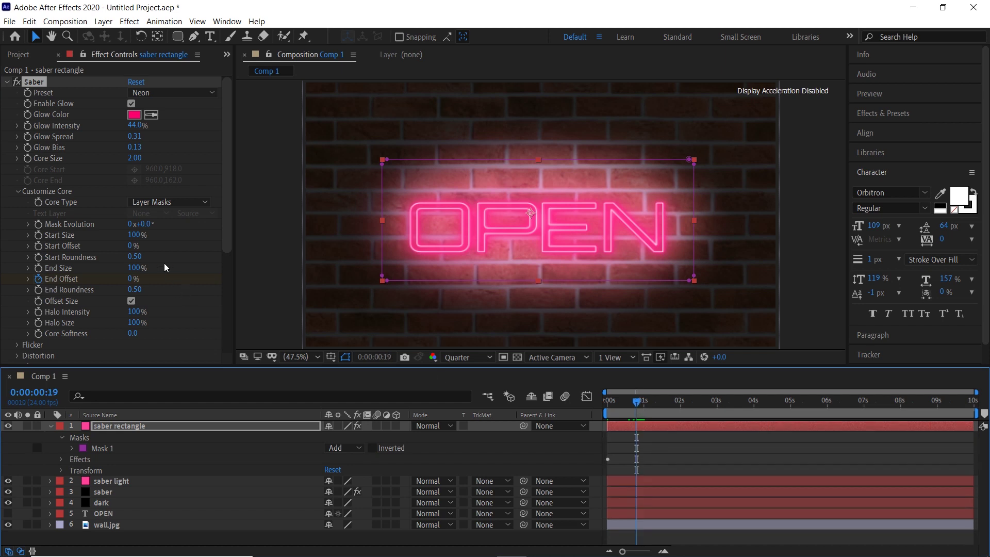
drag(130, 283, 317, 279)
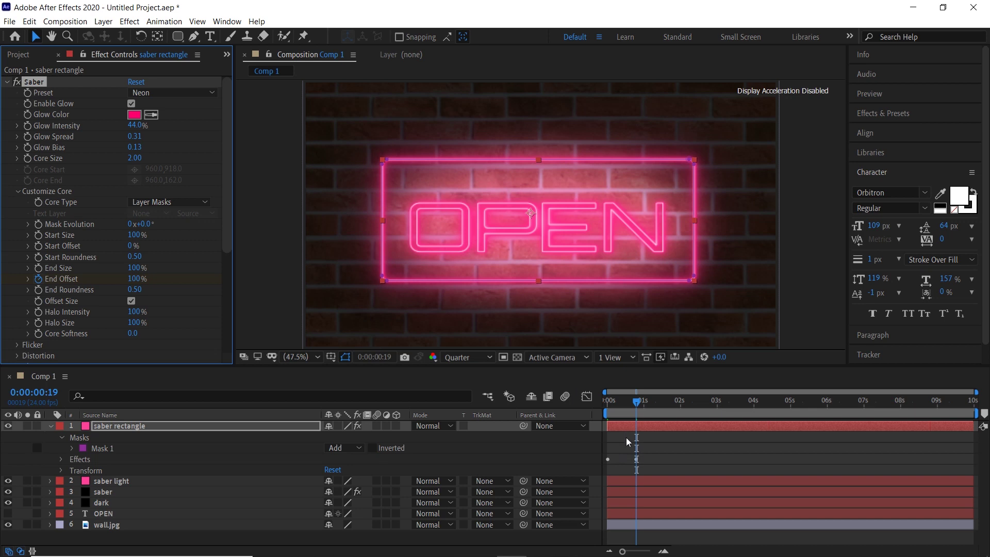
key(u)
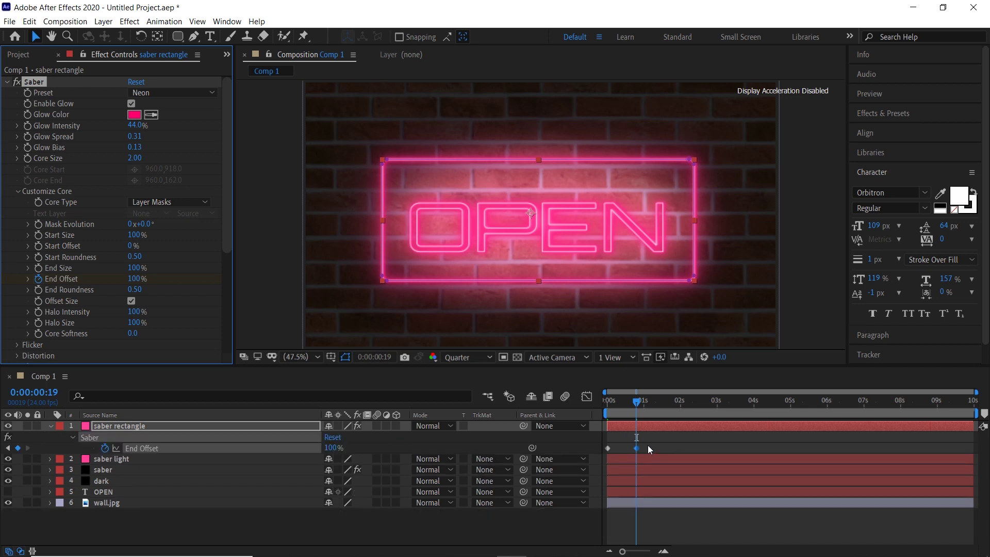
drag(645, 442, 605, 453)
mouse_move(607, 449)
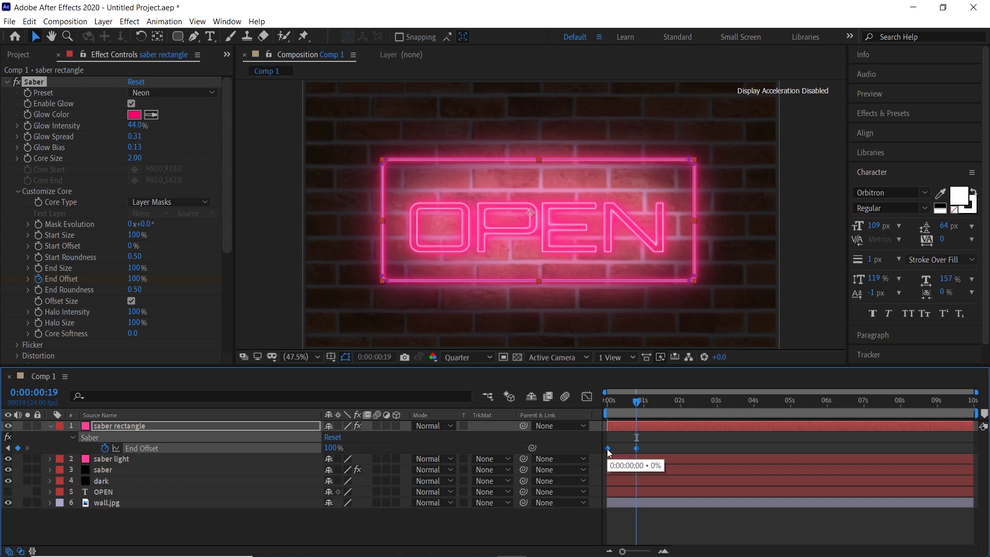
Keyframe Start Offset at 0% on frame 3 and 100% on frame 23 so the border erases behind itself
click(629, 422)
drag(613, 406, 613, 406)
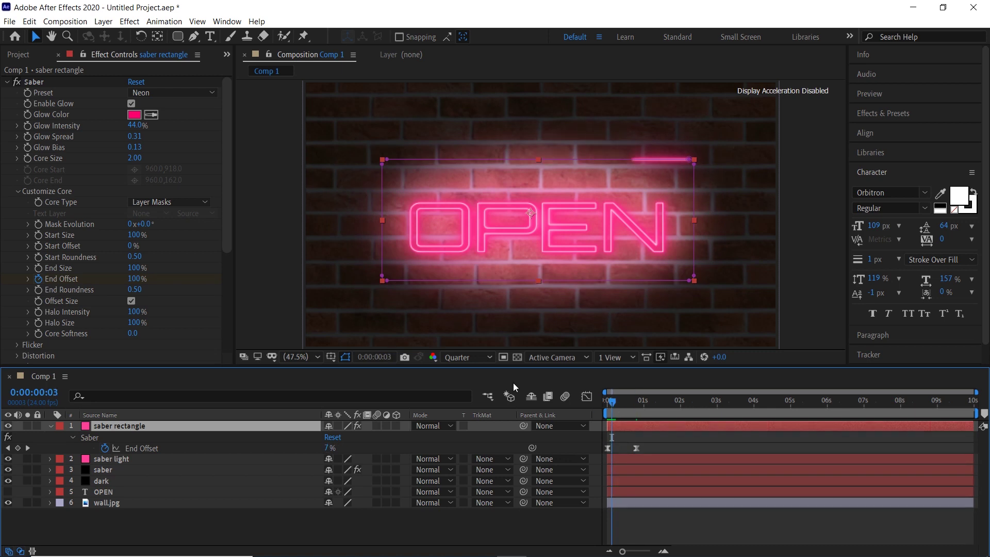
click(36, 246)
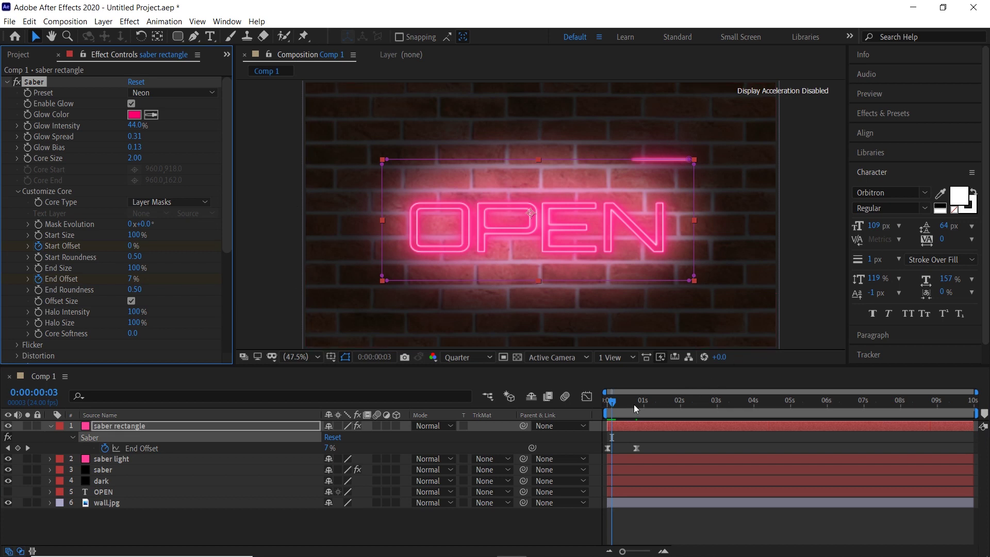
drag(634, 403, 642, 402)
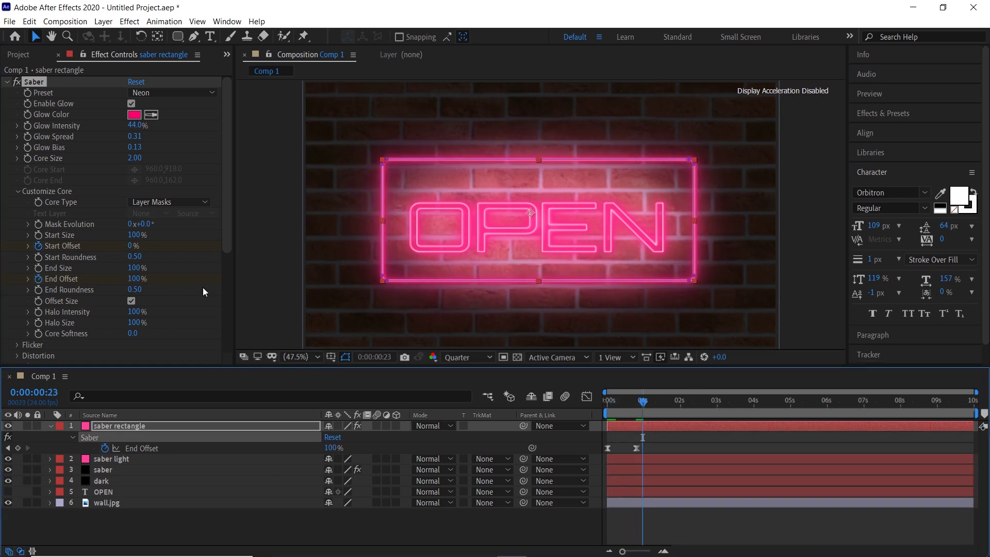
drag(132, 250, 329, 250)
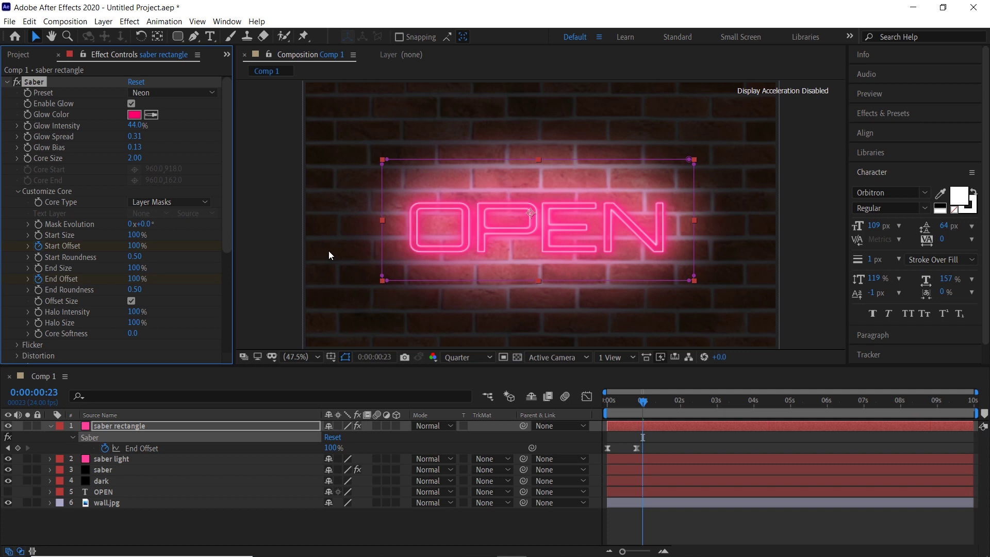
Show the animated offsets, select the Start Offset keyframes, and duplicate the Saber effect as Saber 2
key(u)
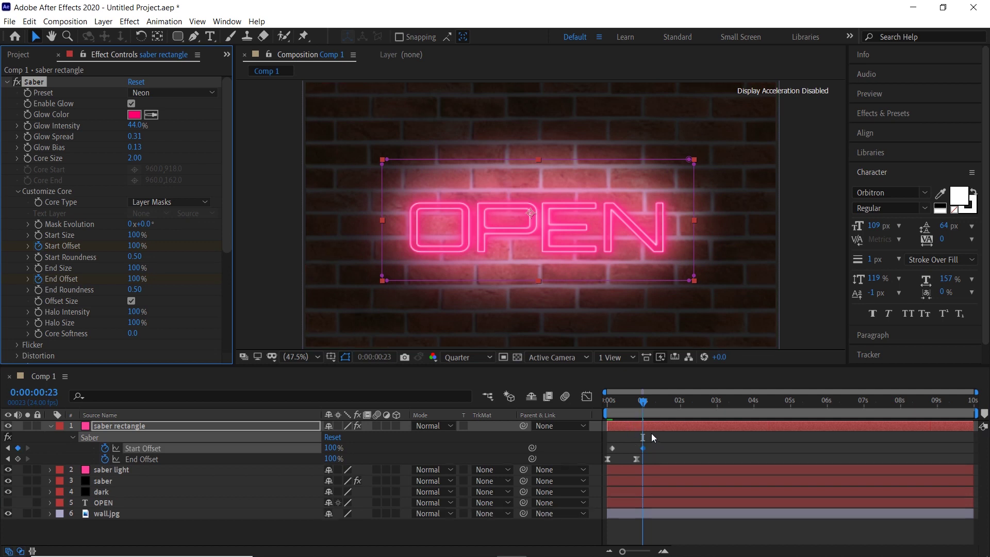
drag(658, 440, 609, 454)
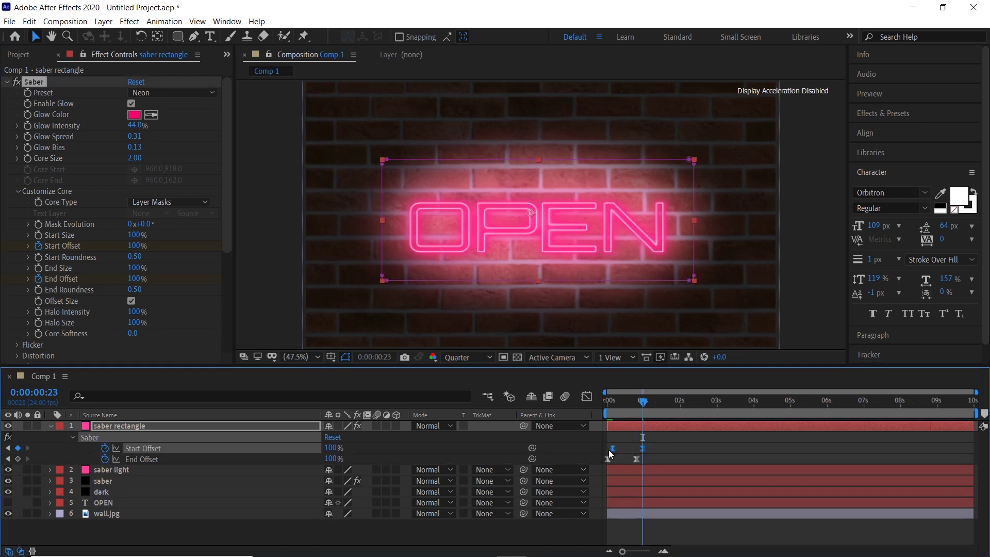
key(ctrl+d)
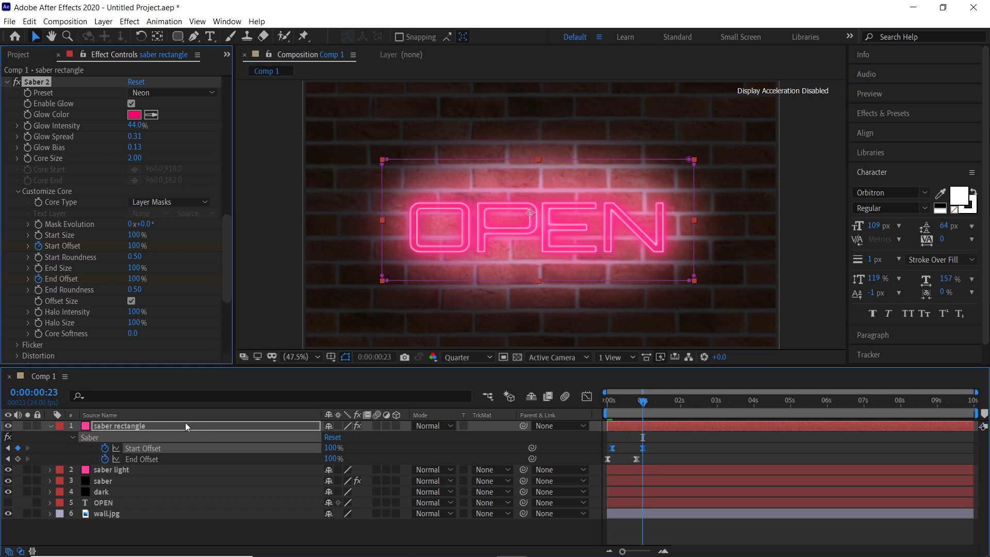
Duplicate the saber rectangle layer
click(49, 430)
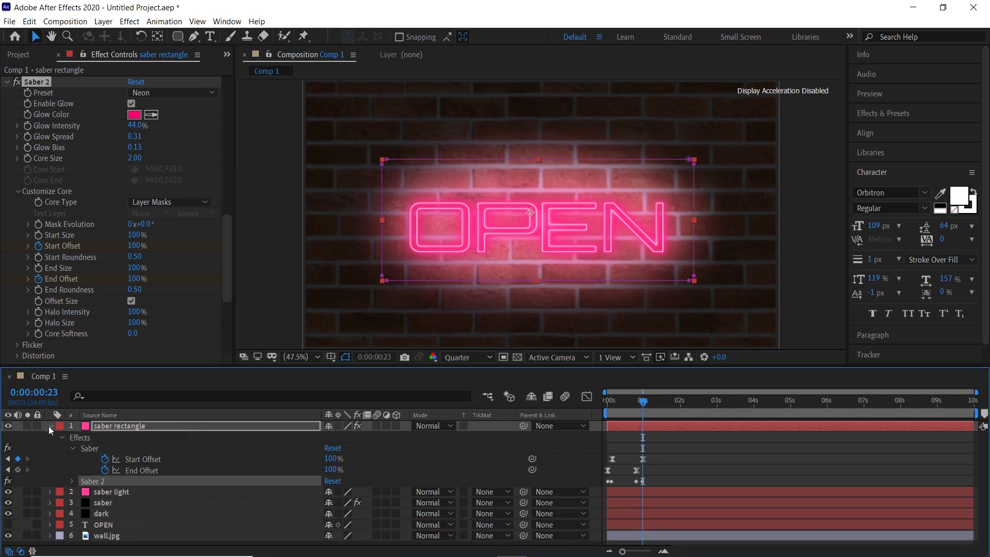
click(50, 426)
key(ctrl+d)
click(125, 422)
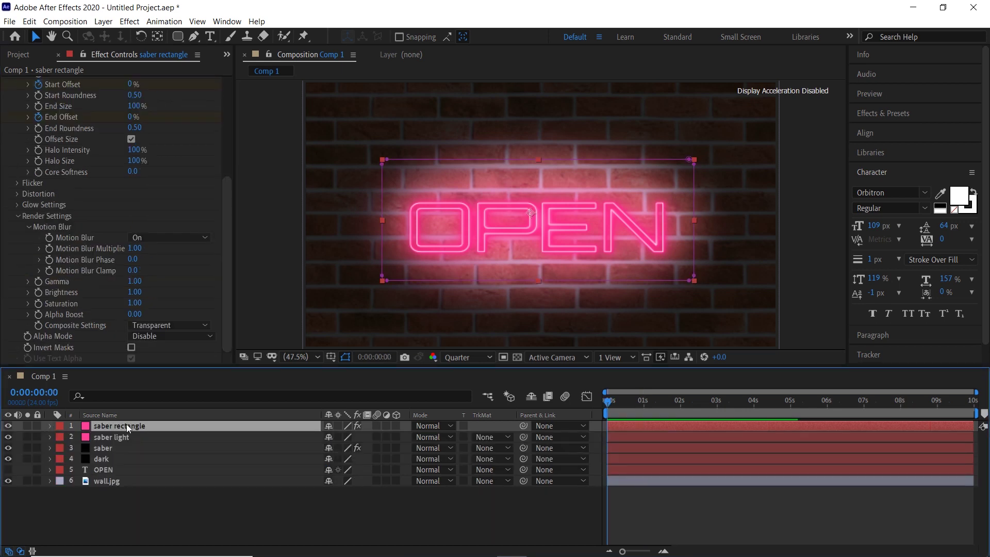
key(Home)
Change the top copy's Saber glow colour from pink to blue (145AB4)
click(134, 115)
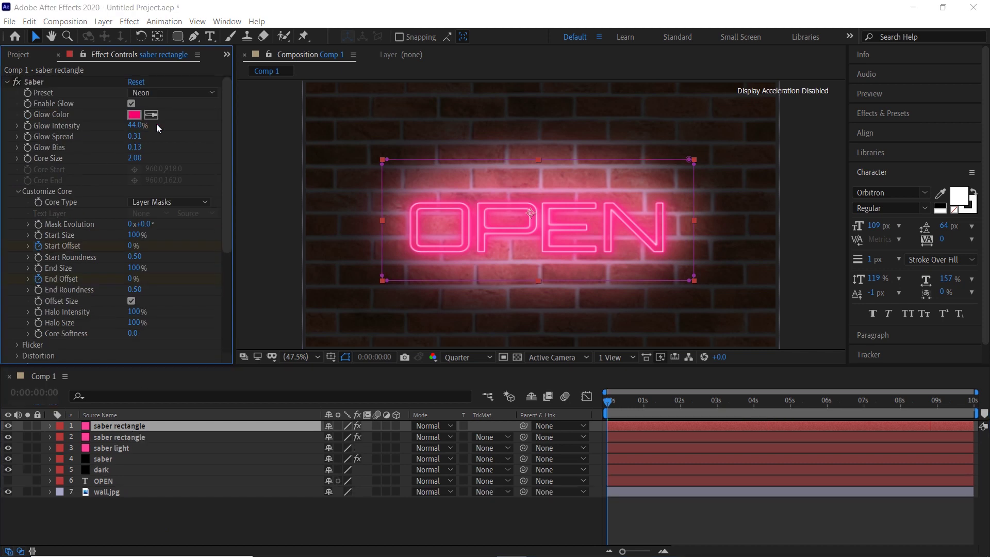
mouse_move(650, 407)
mouse_down()
mouse_move(660, 433)
mouse_move(626, 412)
mouse_up()
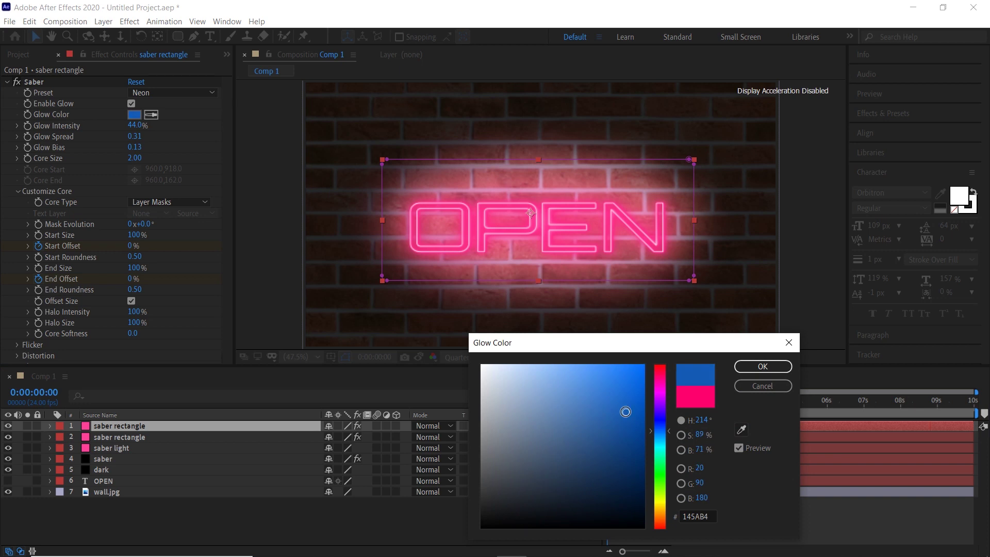
click(779, 369)
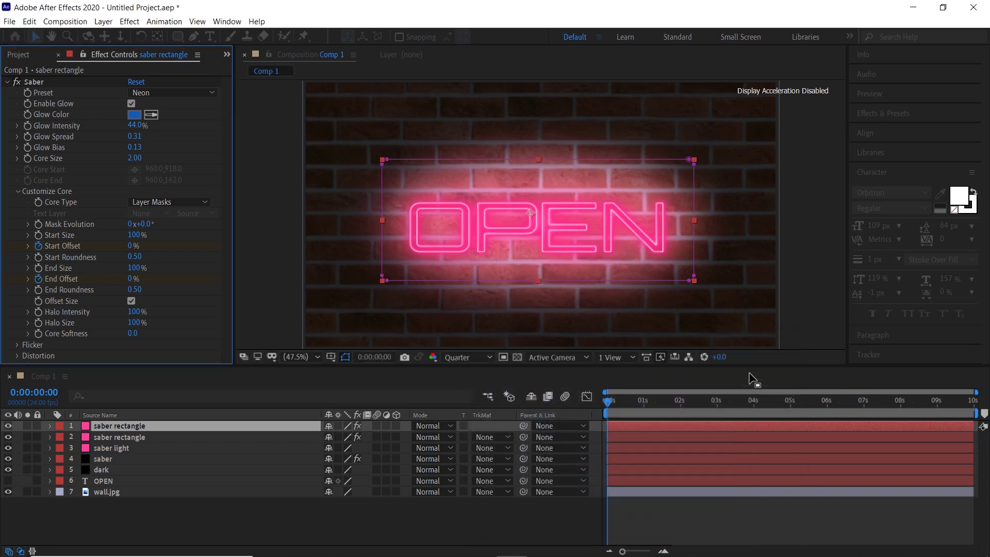
click(625, 424)
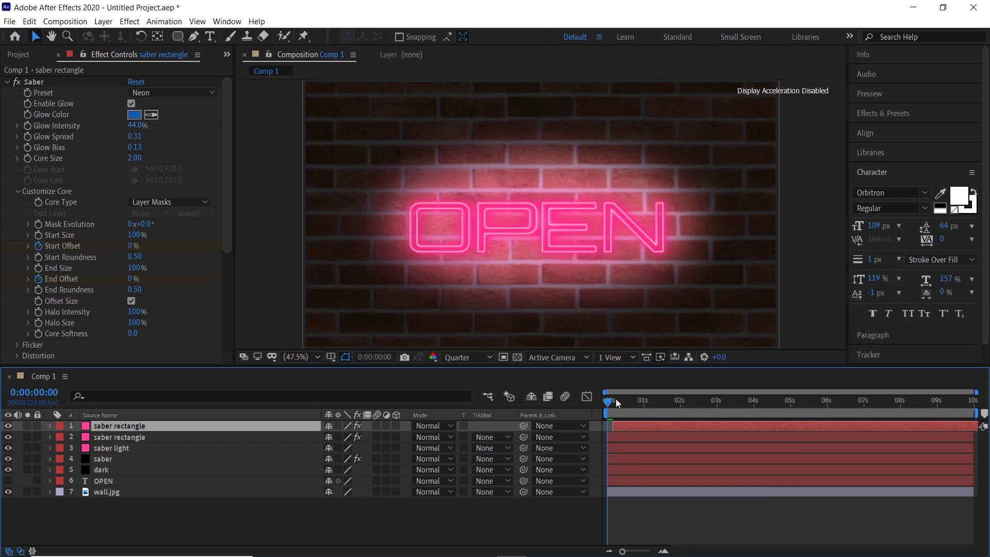
Preview the animation, then drag the pink copy's rectangle mask outward to enlarge its border
key(space)
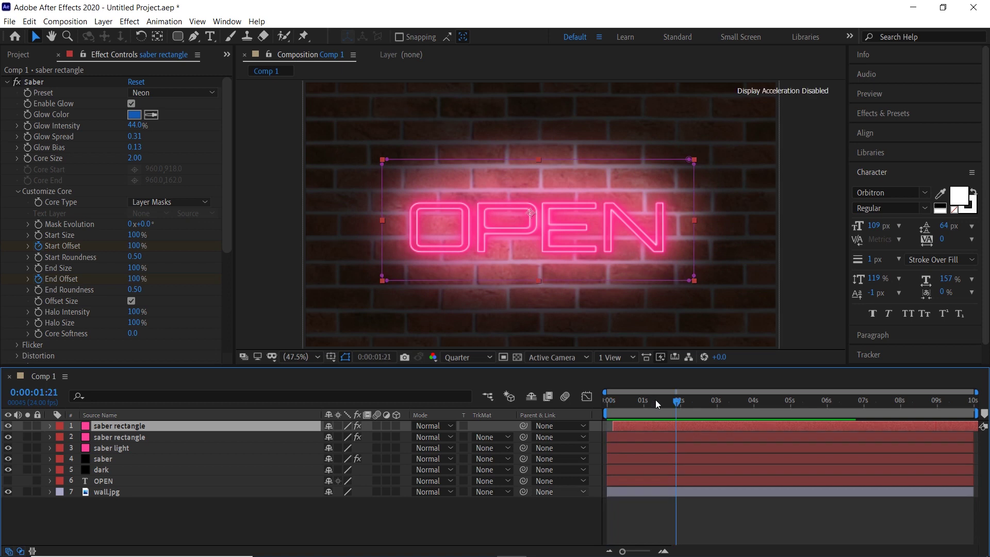
key(space)
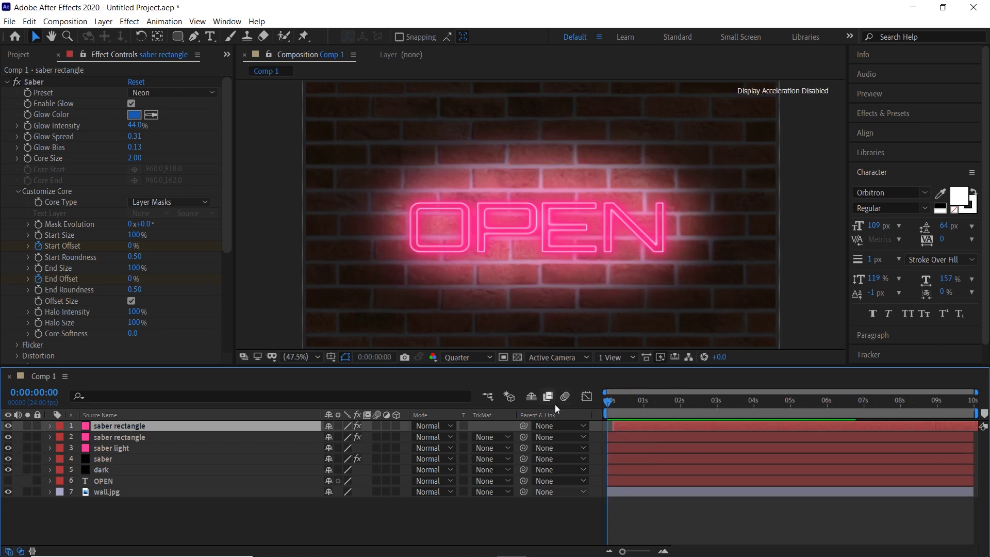
key(ctrl+Right)
key(ctrl+Down)
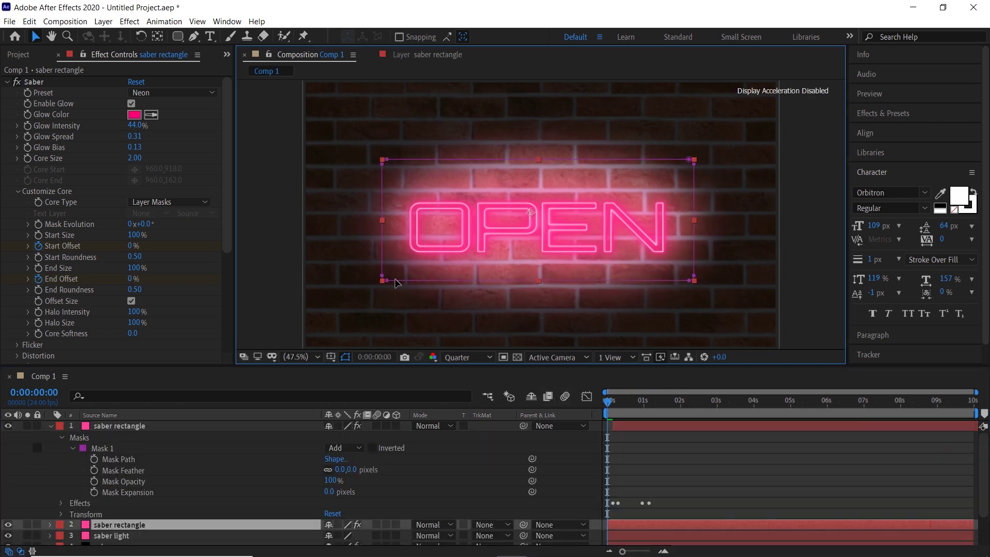
drag(696, 161, 698, 149)
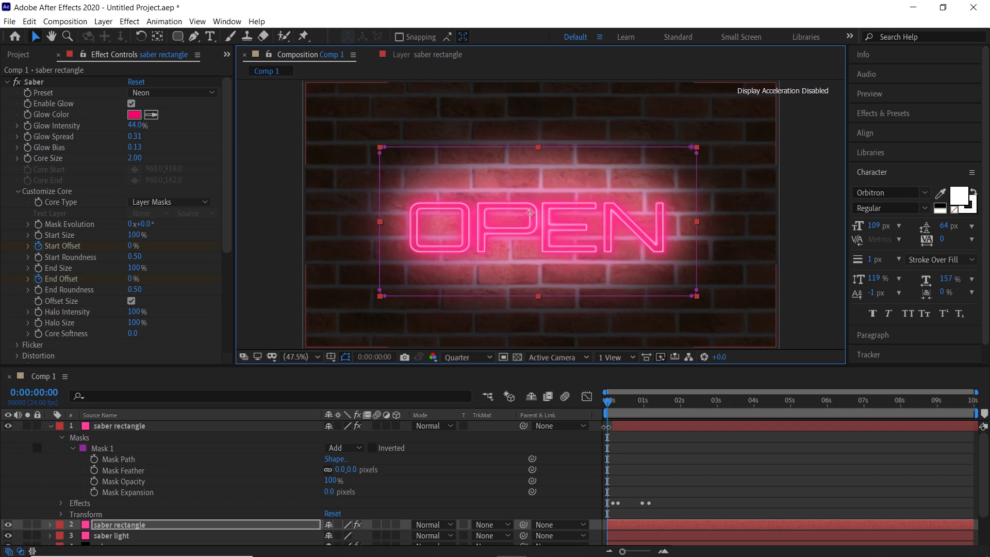
Preview both animated borders from the start, then select the pink saber rectangle copy
click(633, 441)
key(u)
key(space)
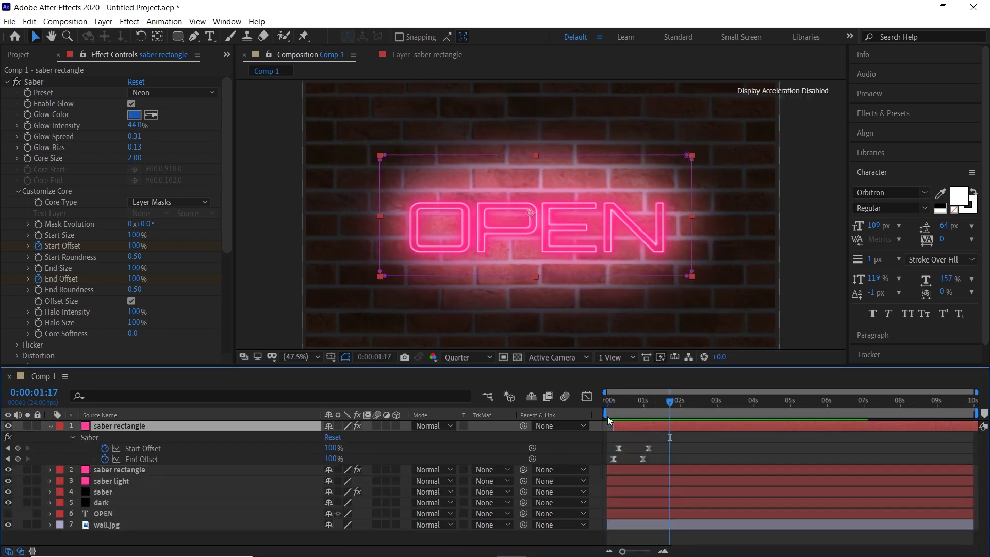
click(614, 402)
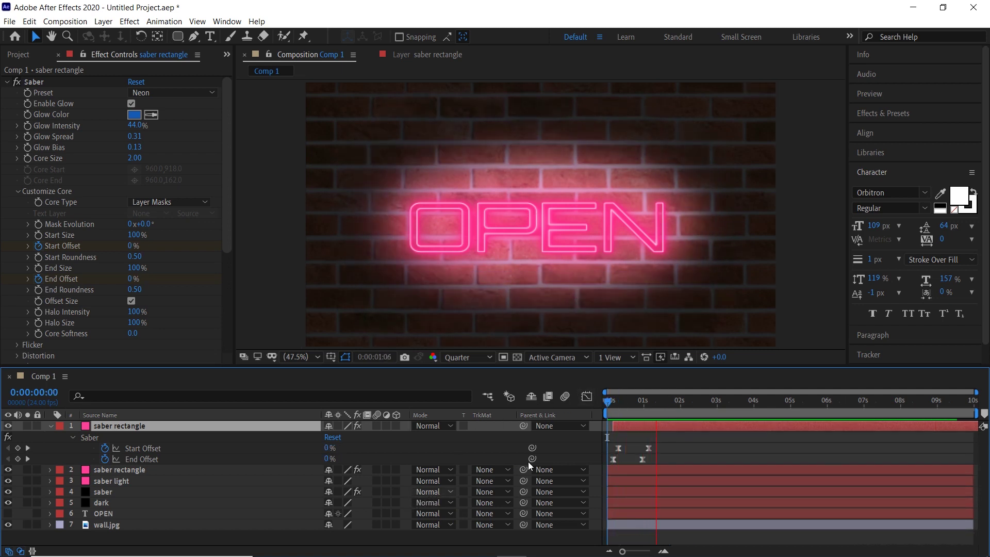
key(ctrl+Down)
click(51, 426)
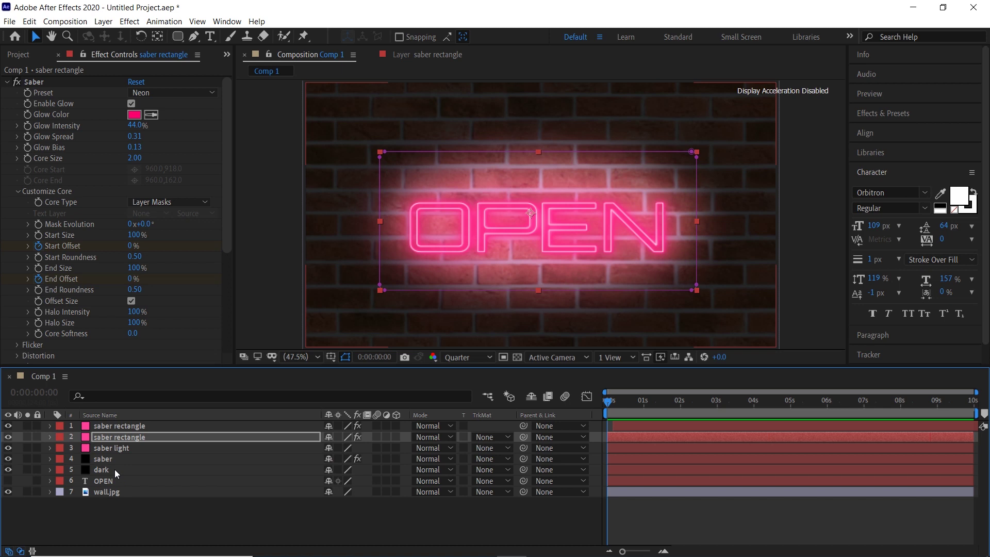
On the OPEN saber layer, set a starting Glow Intensity keyframe at 35%
click(119, 449)
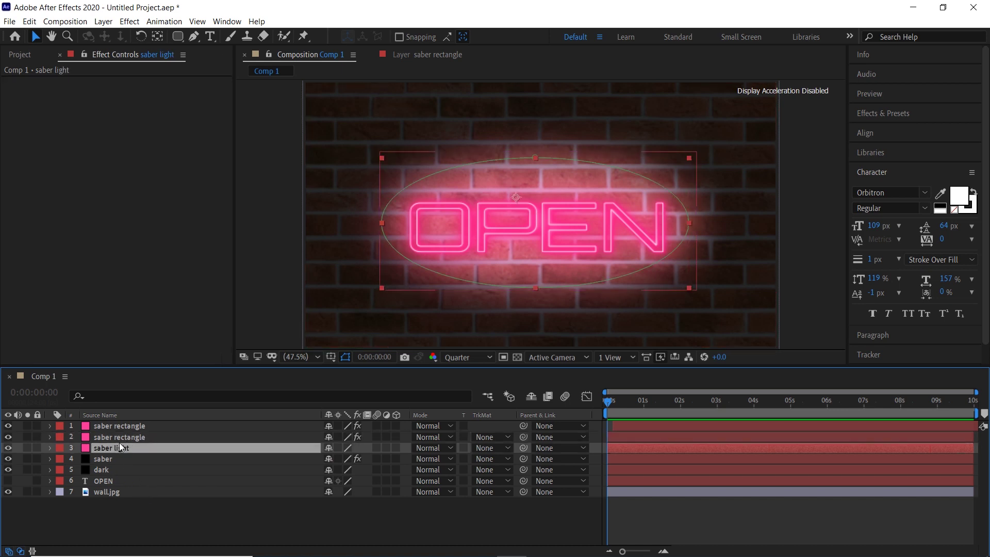
click(111, 456)
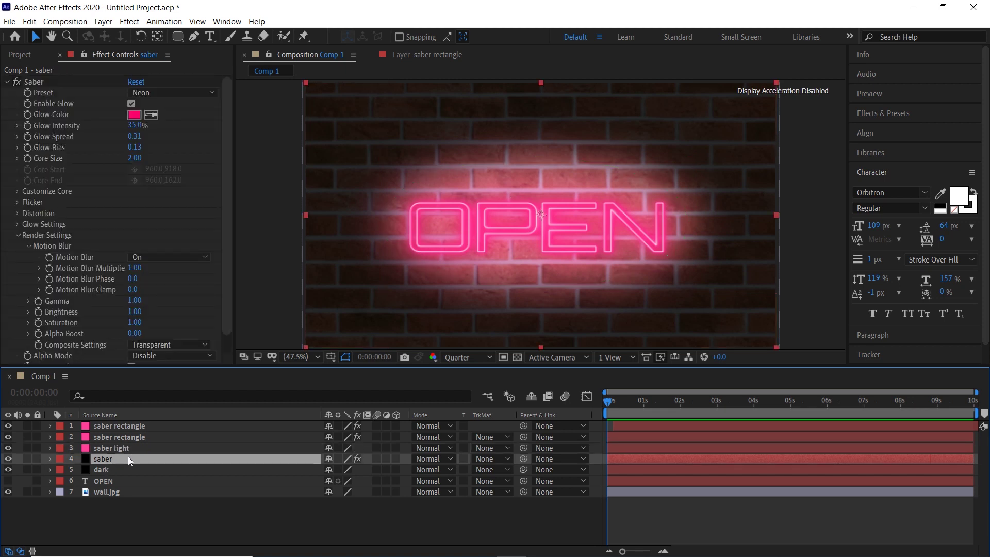
click(27, 126)
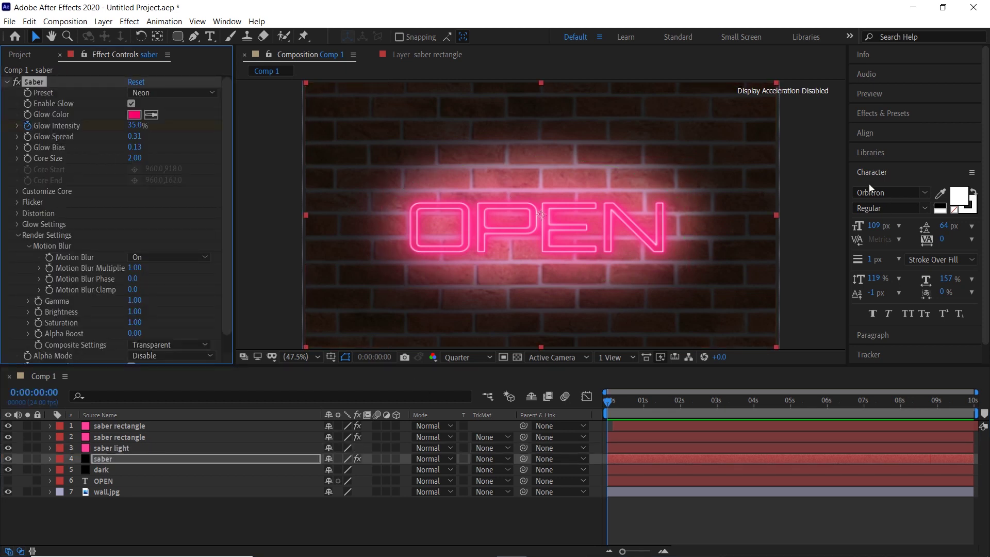
click(871, 93)
click(929, 112)
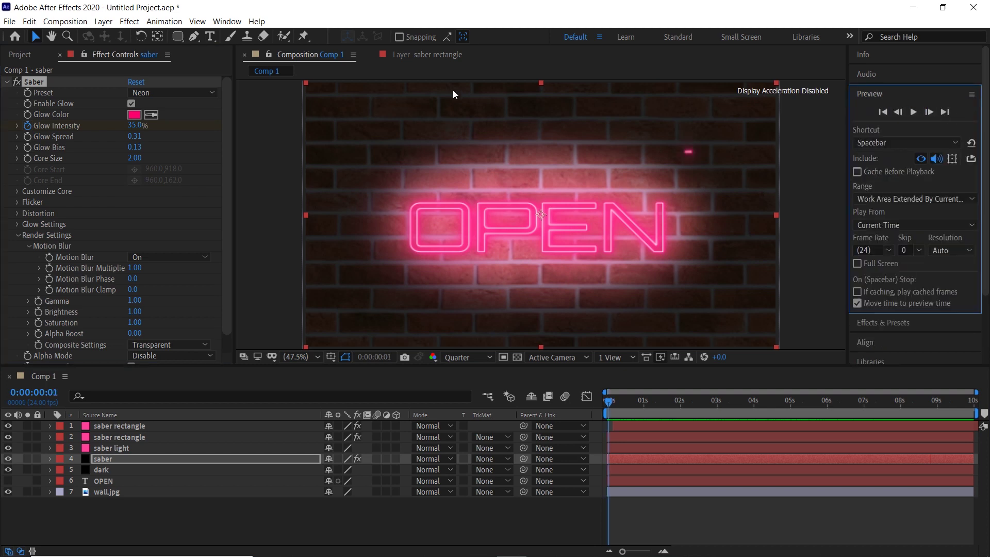
At frame 2, drop Glow Intensity to 15% and reveal the layer's keyframes
click(135, 125)
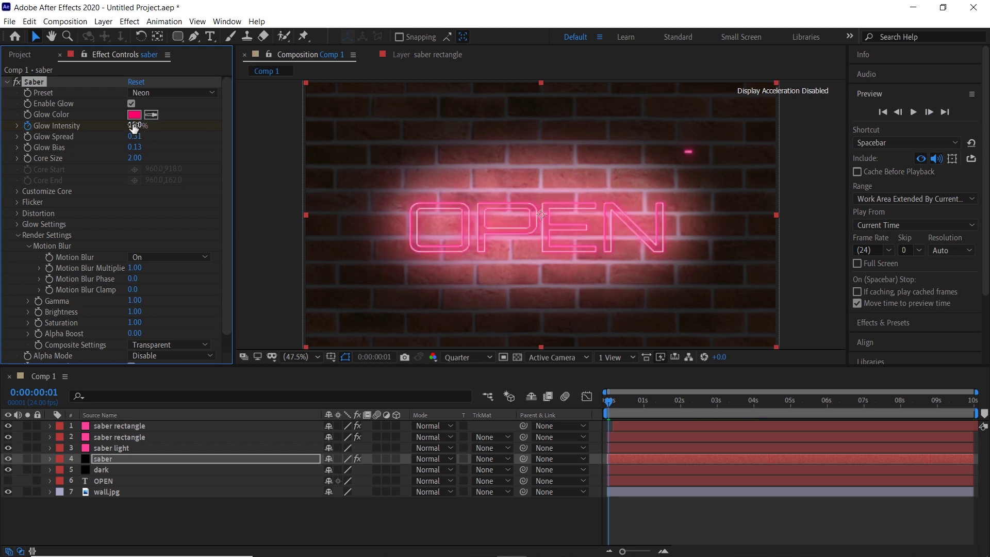
click(929, 113)
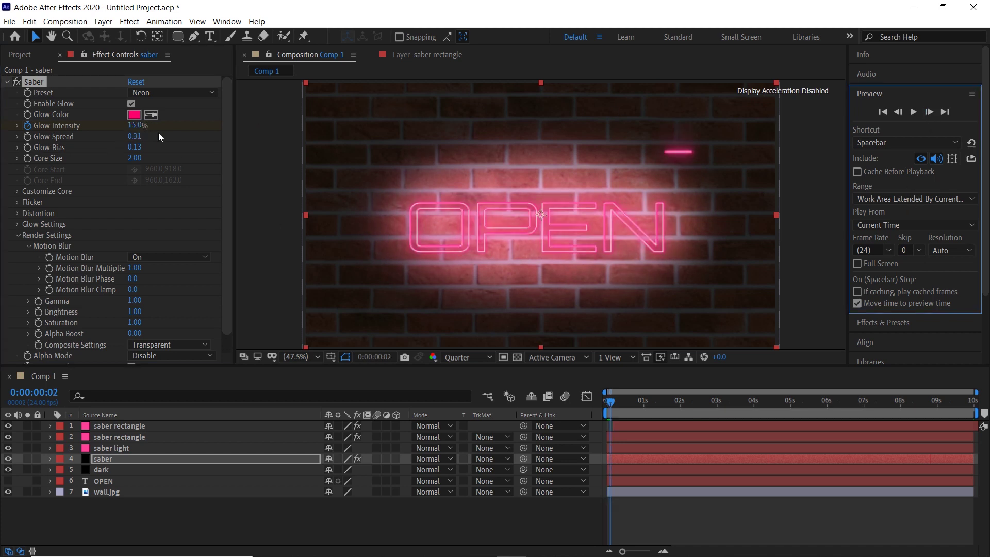
click(135, 126)
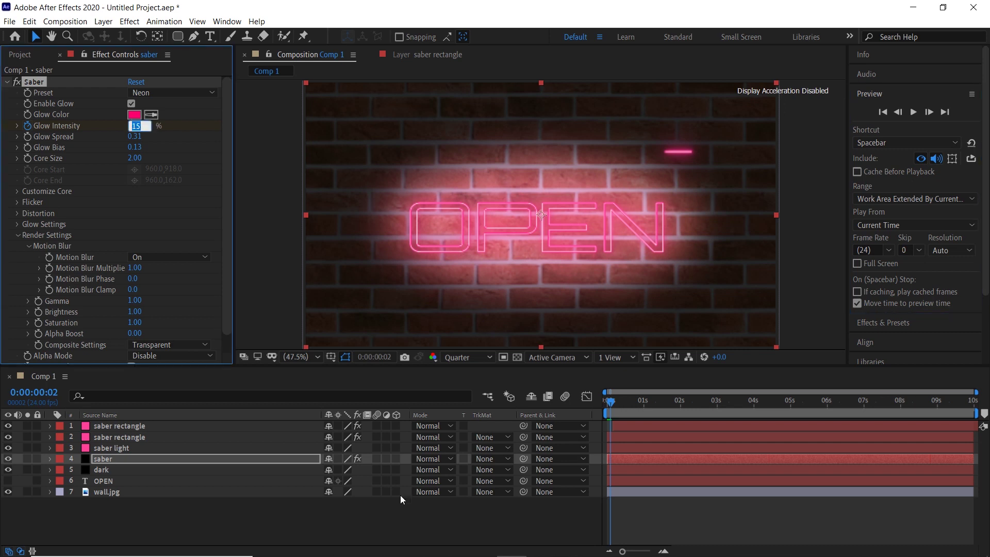
click(471, 526)
click(631, 463)
key(u)
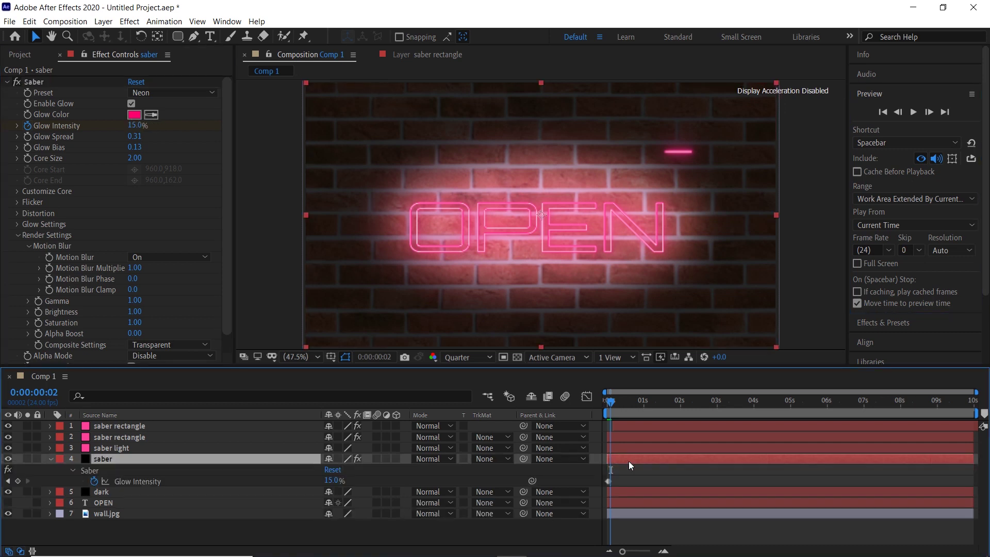
click(608, 480)
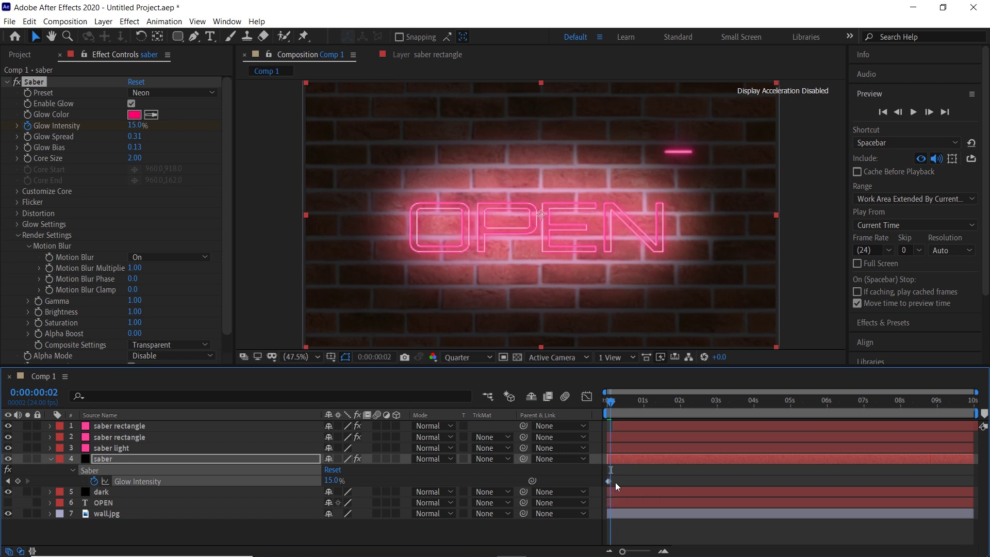
Copy the Glow Intensity flicker keyframes to frames 12 and 23, then preview to about one second
key(equal)
key(equal)
key(equal)
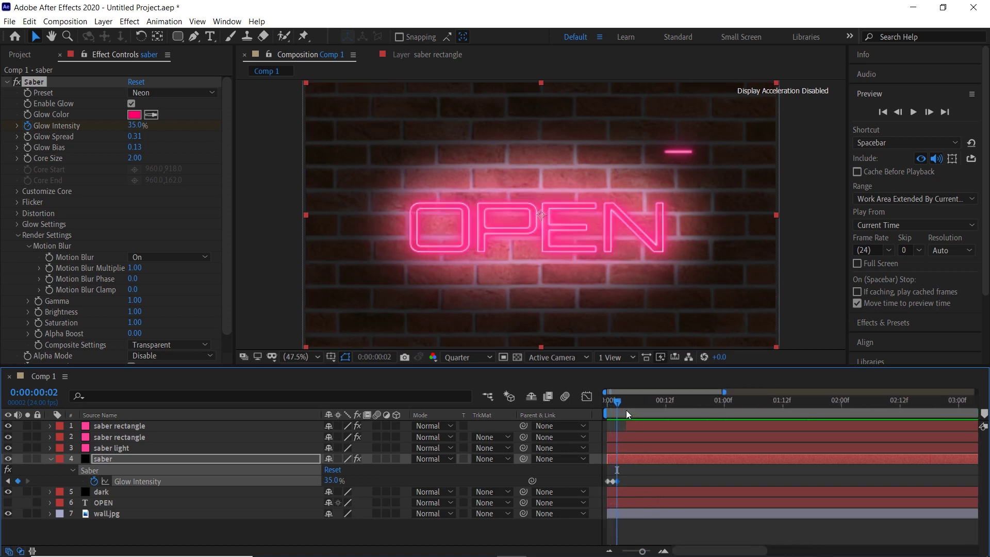
drag(629, 482, 602, 484)
drag(619, 406, 698, 406)
key(ctrl+v)
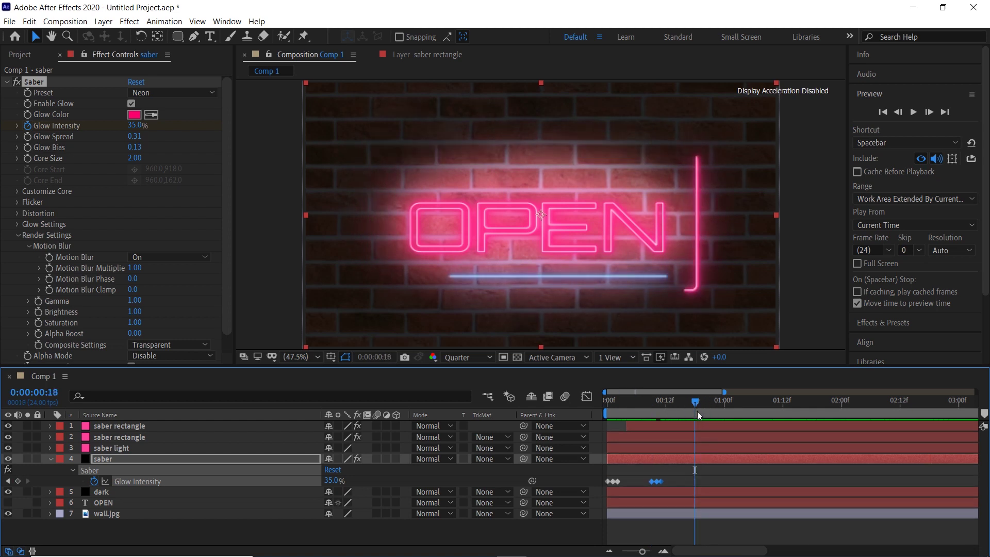
key(ctrl+v)
key(space)
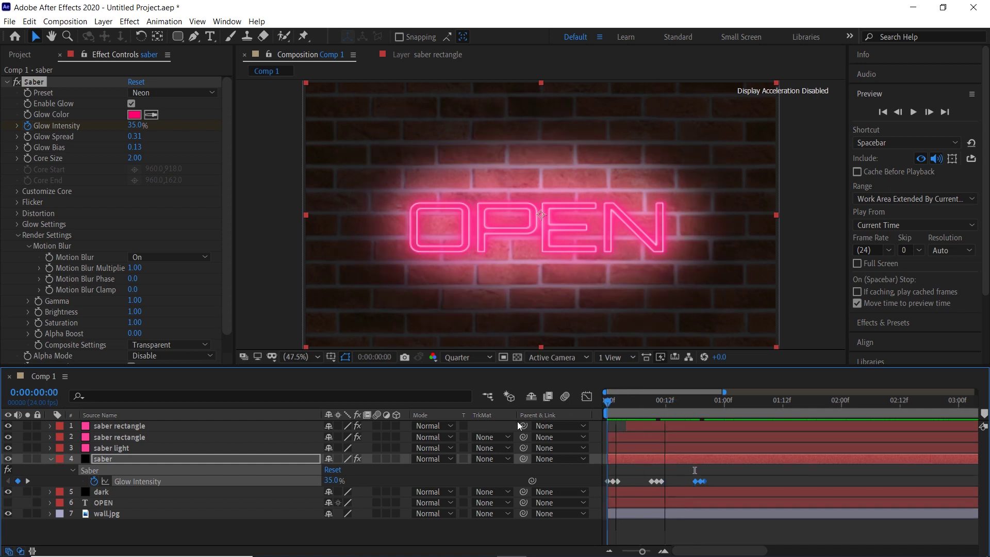
click(737, 405)
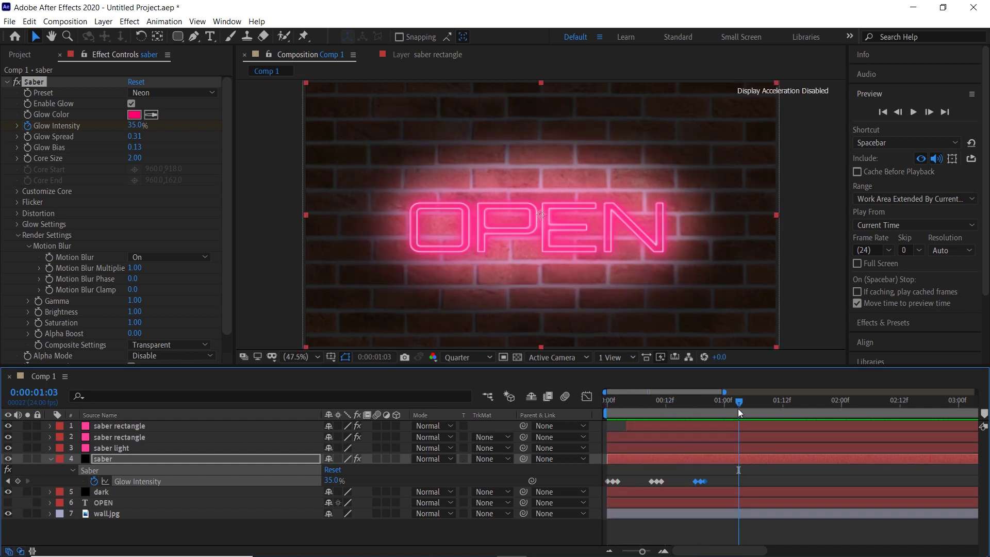
End the work area at about 1:03 and preview the flickering neon intro
key(n)
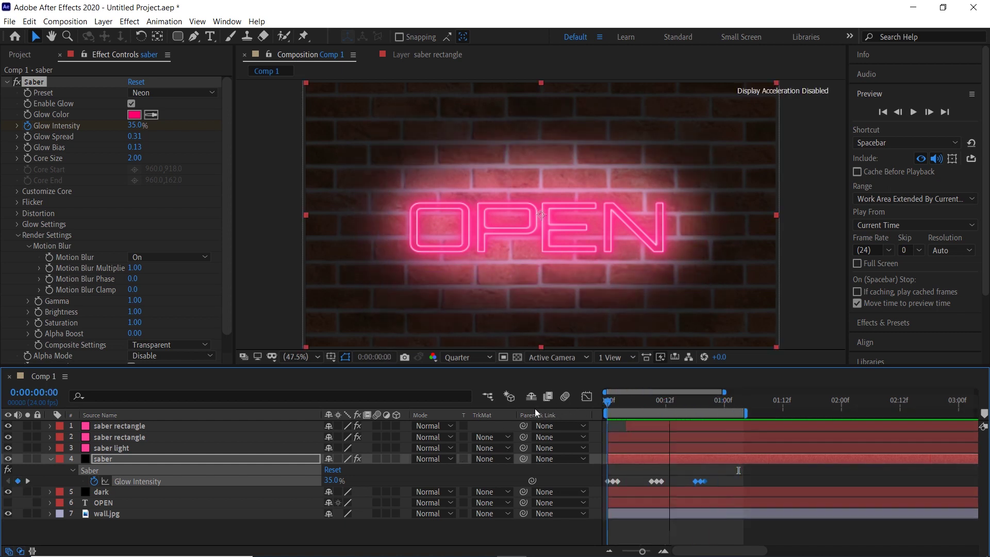
key(space)
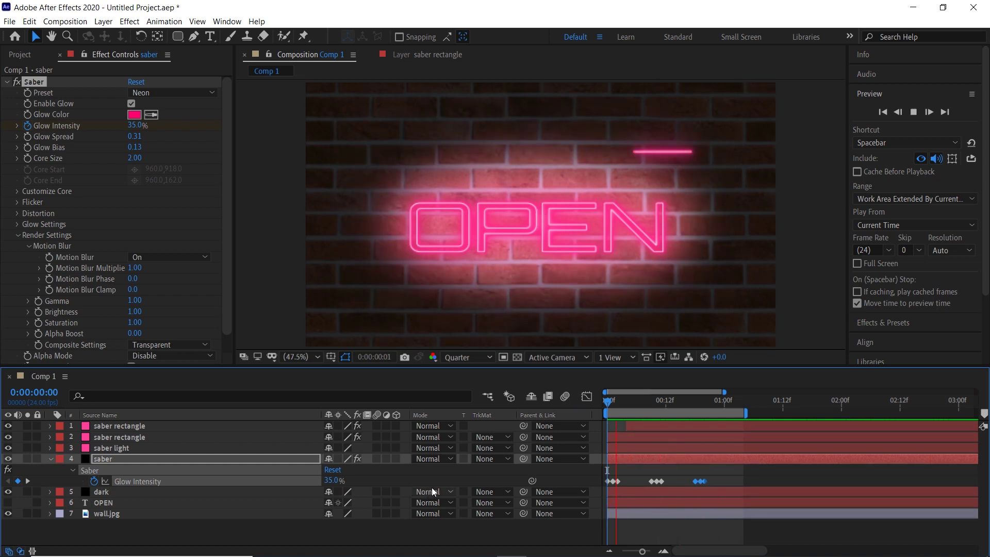